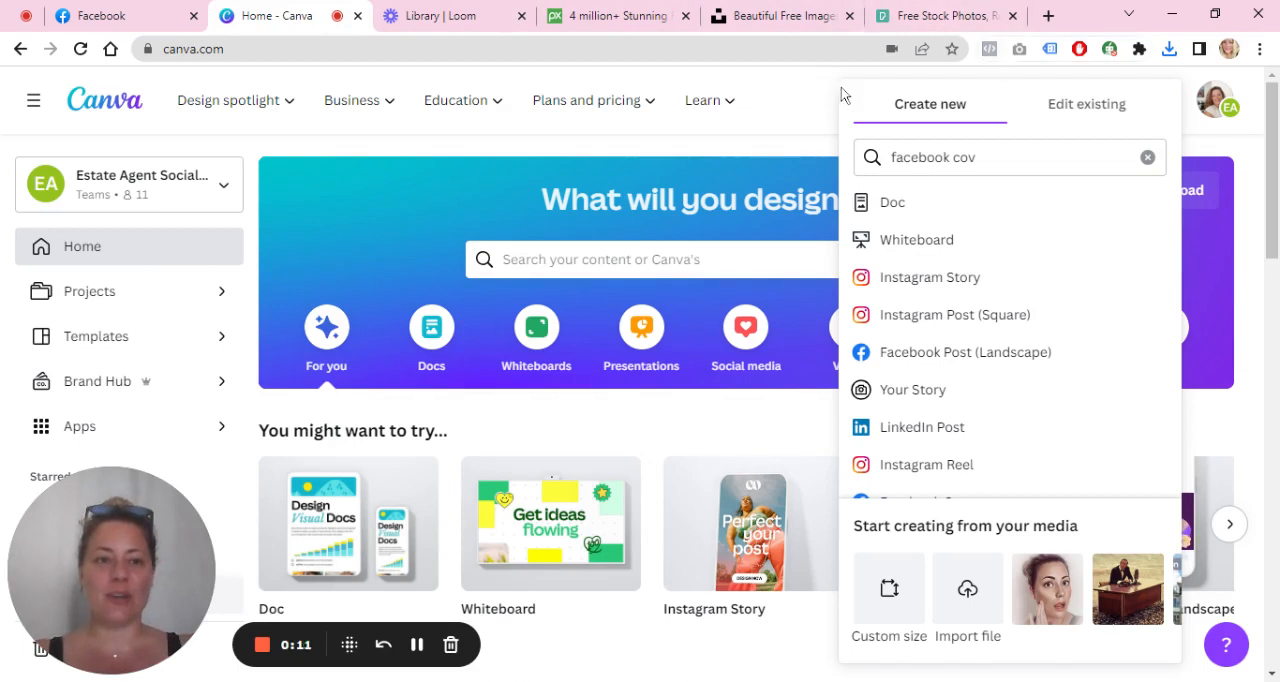
Step: Create a new blank Facebook Cover design by searching the design types for "facebook co"
click(806, 96)
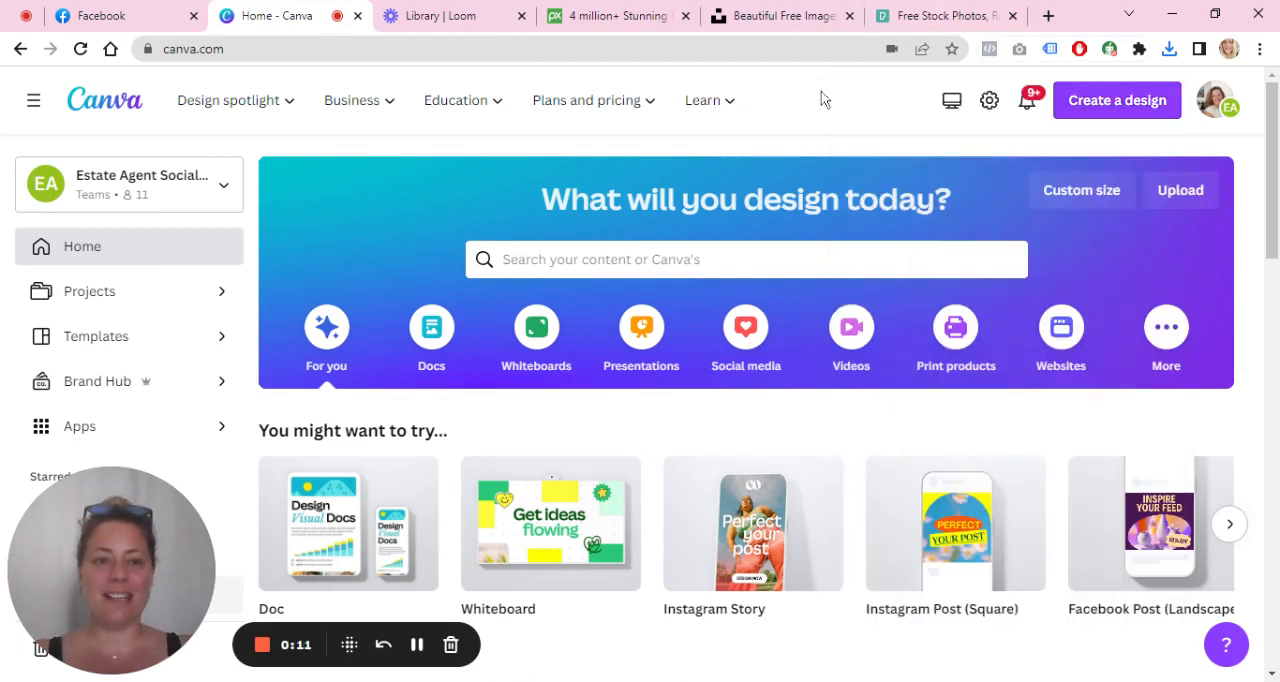
click(1107, 104)
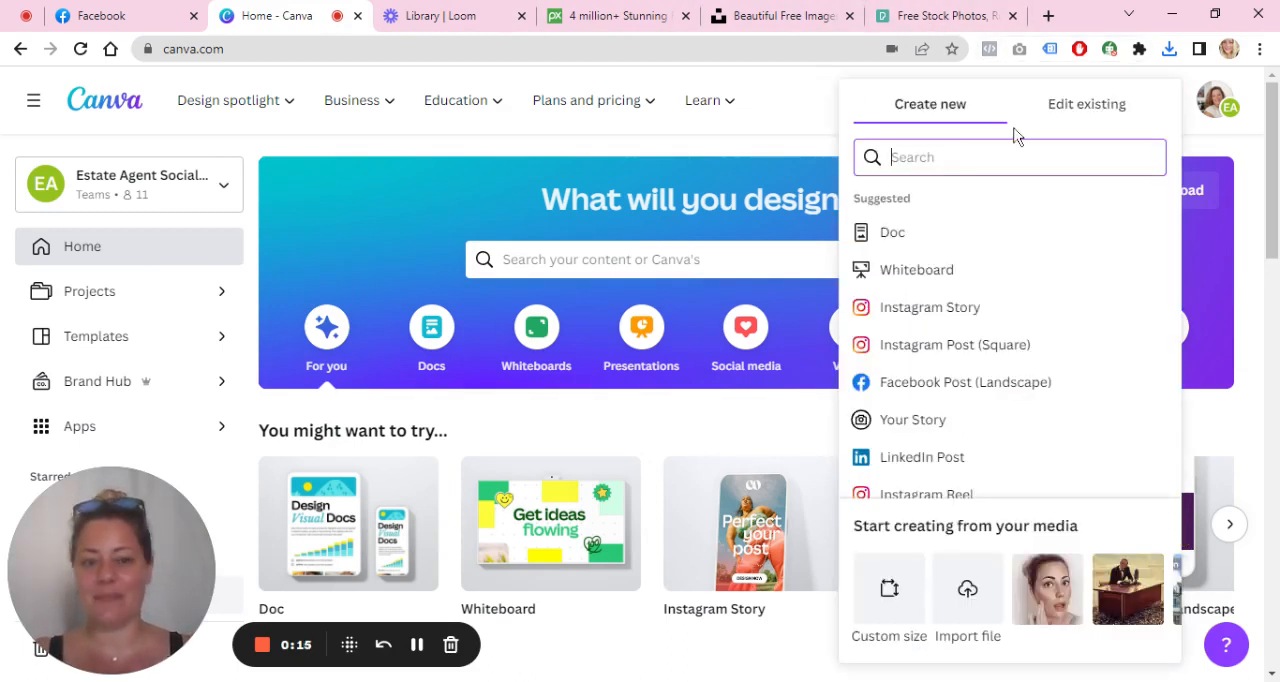
text(facebook co)
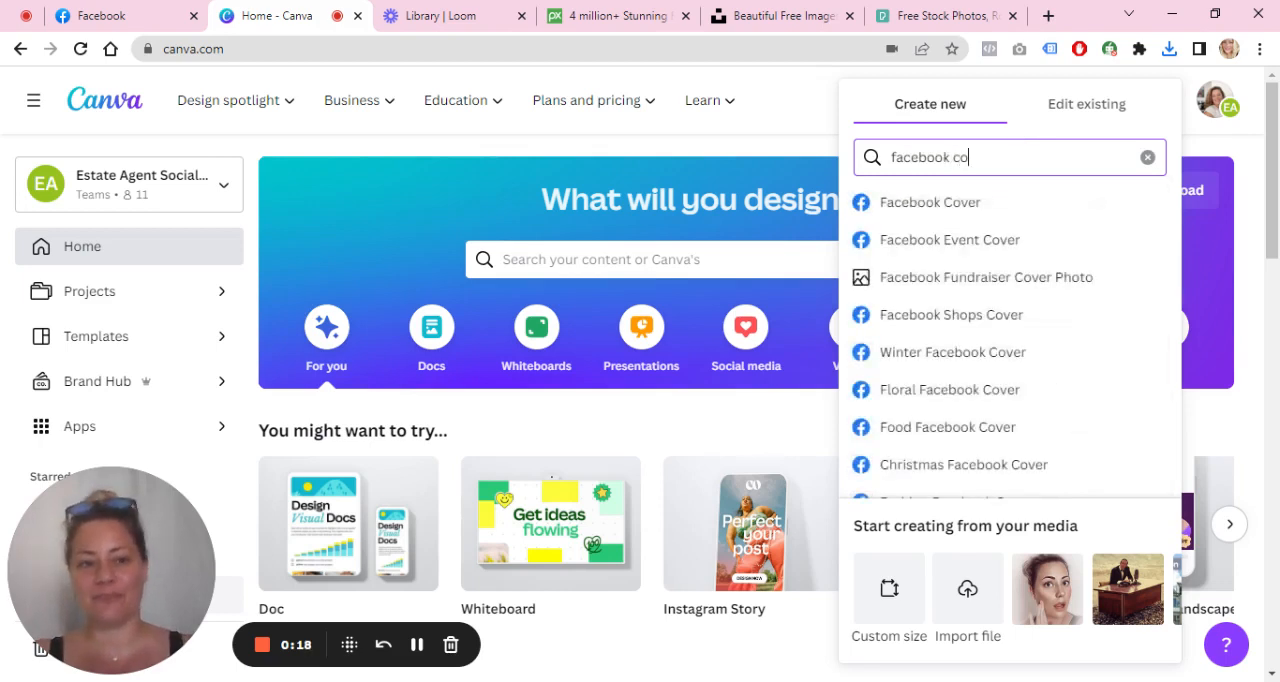
click(985, 205)
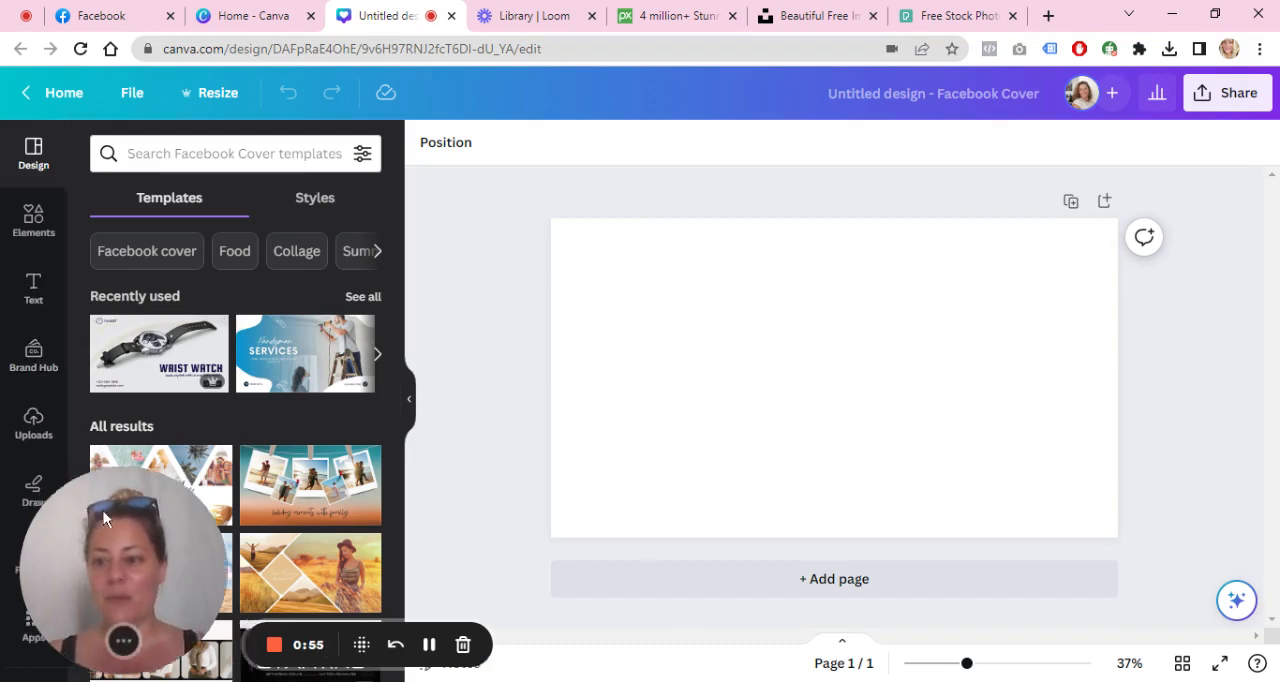
Step: Fill the cover page with the uploaded photo of the old city street with stone buildings
drag(106, 517, 569, 6)
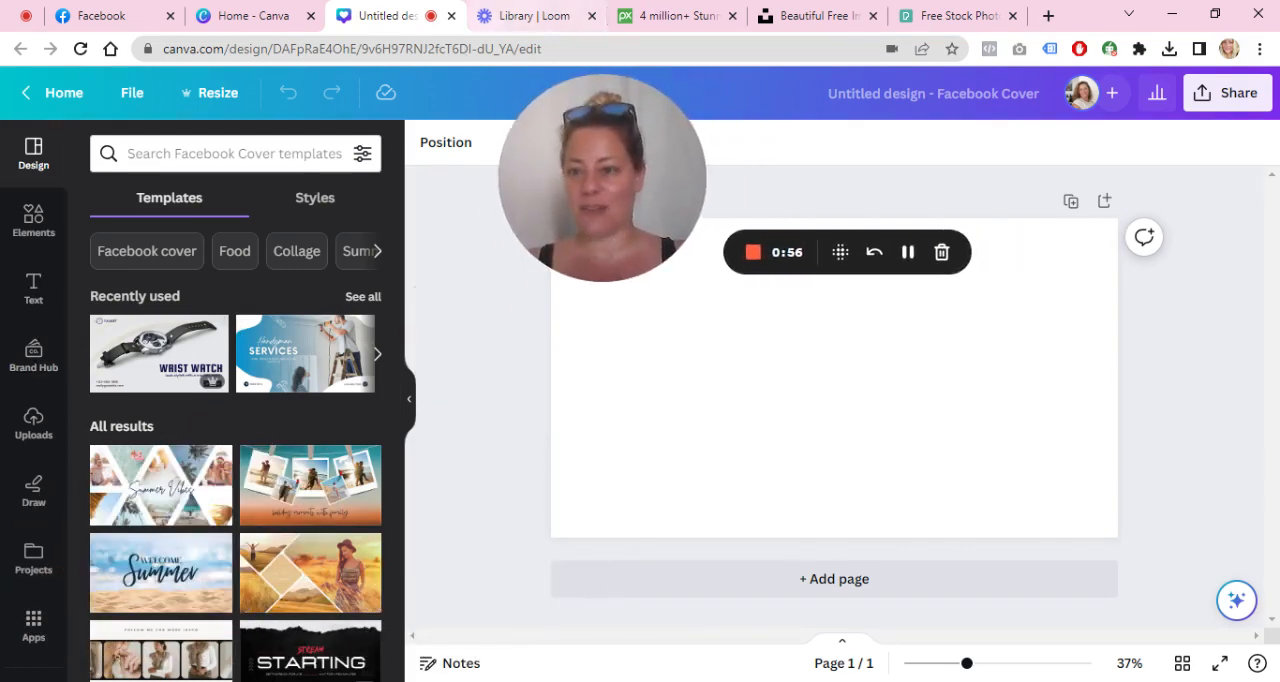
click(33, 430)
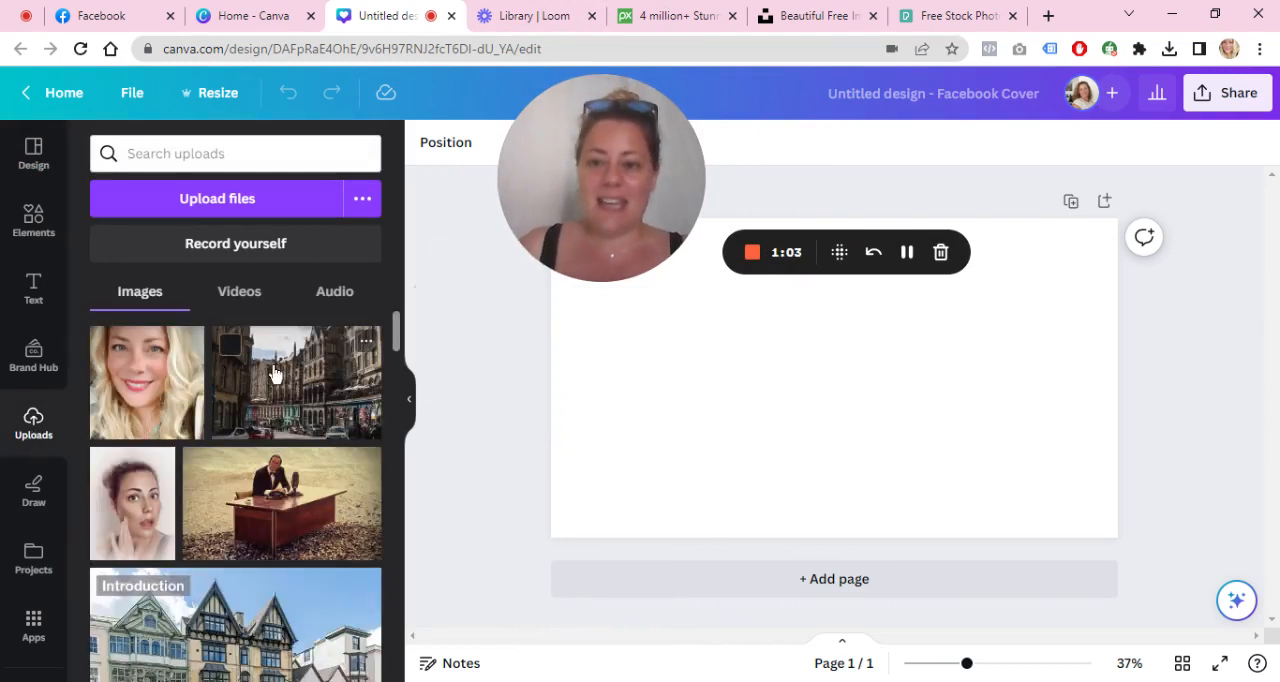
click(347, 371)
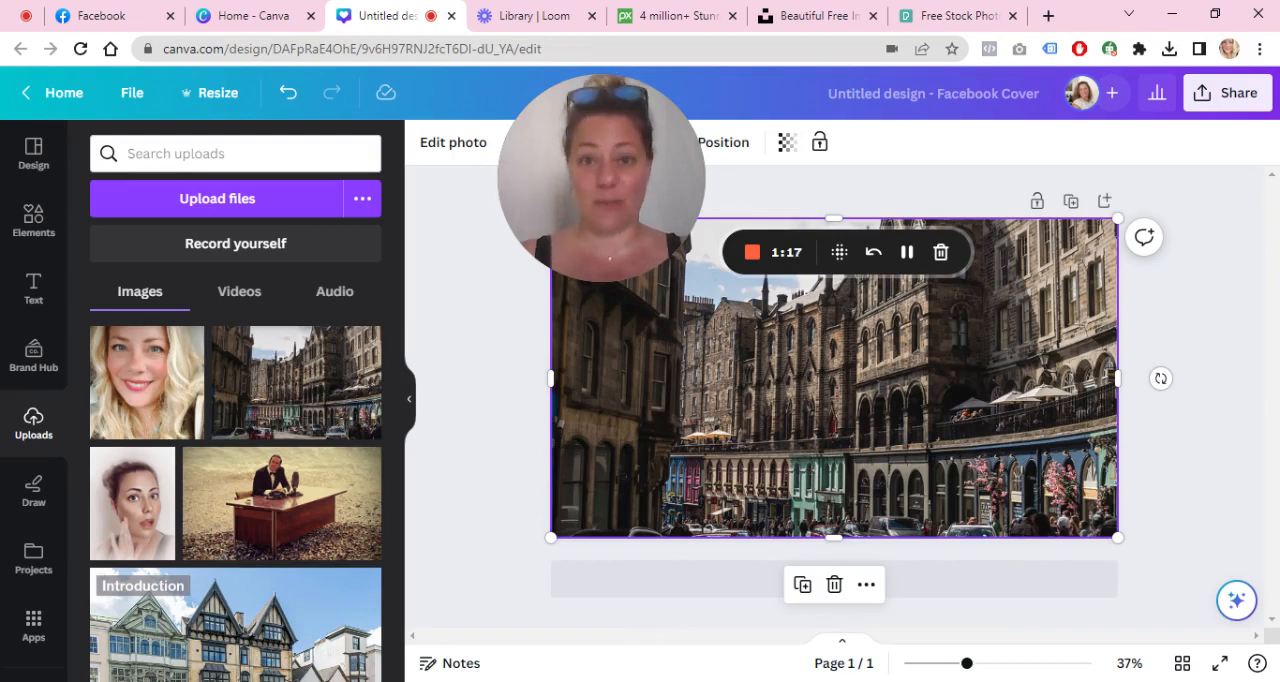
Step: Look at the free stock photo sites Pixabay, Unsplash and Pexels and their web addresses
click(650, 8)
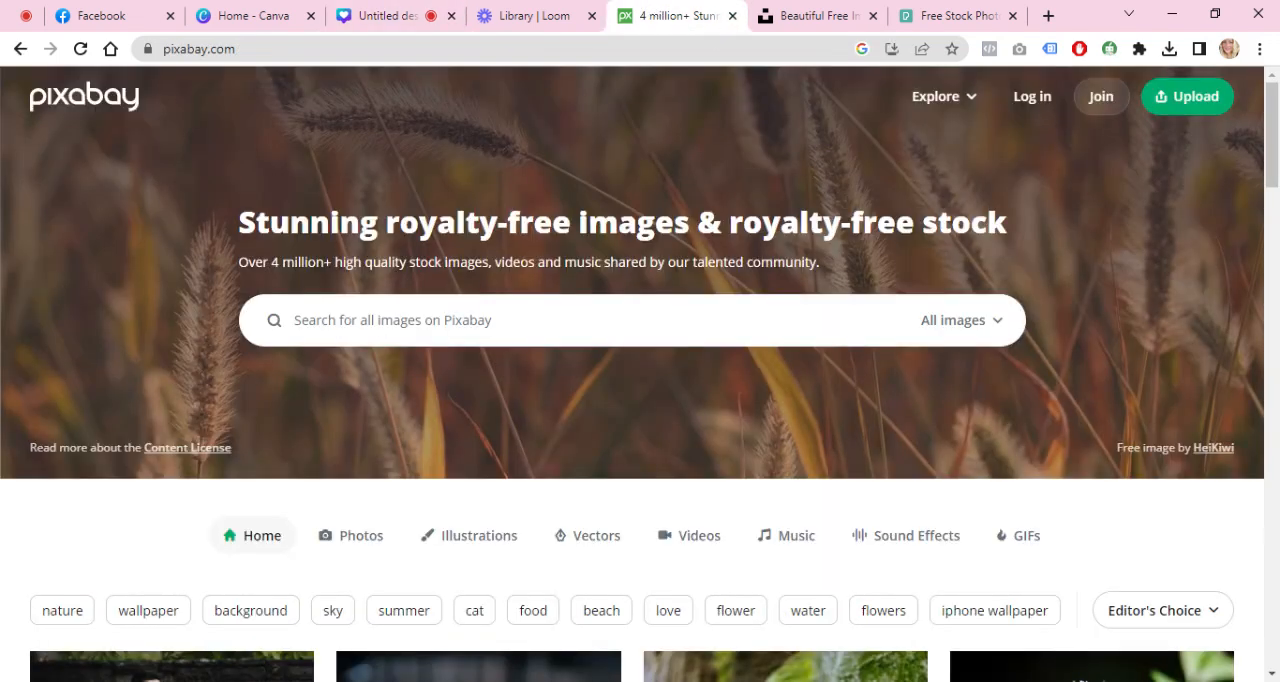
click(374, 42)
click(785, 14)
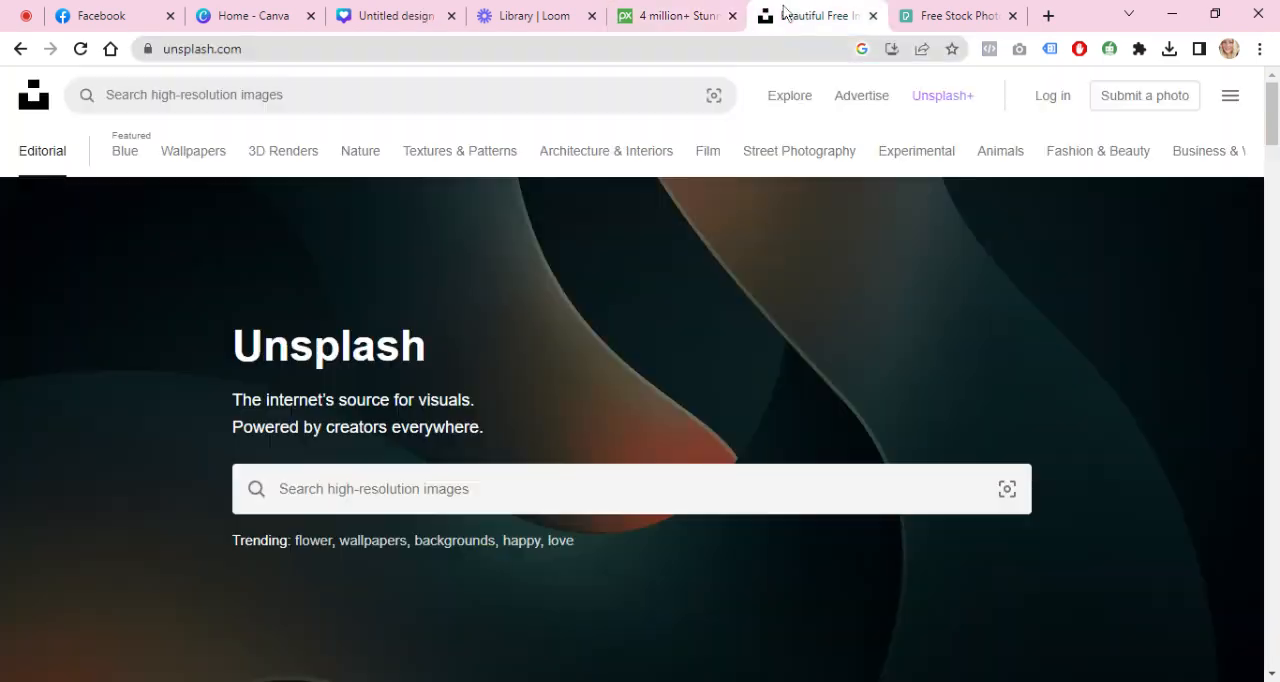
click(322, 52)
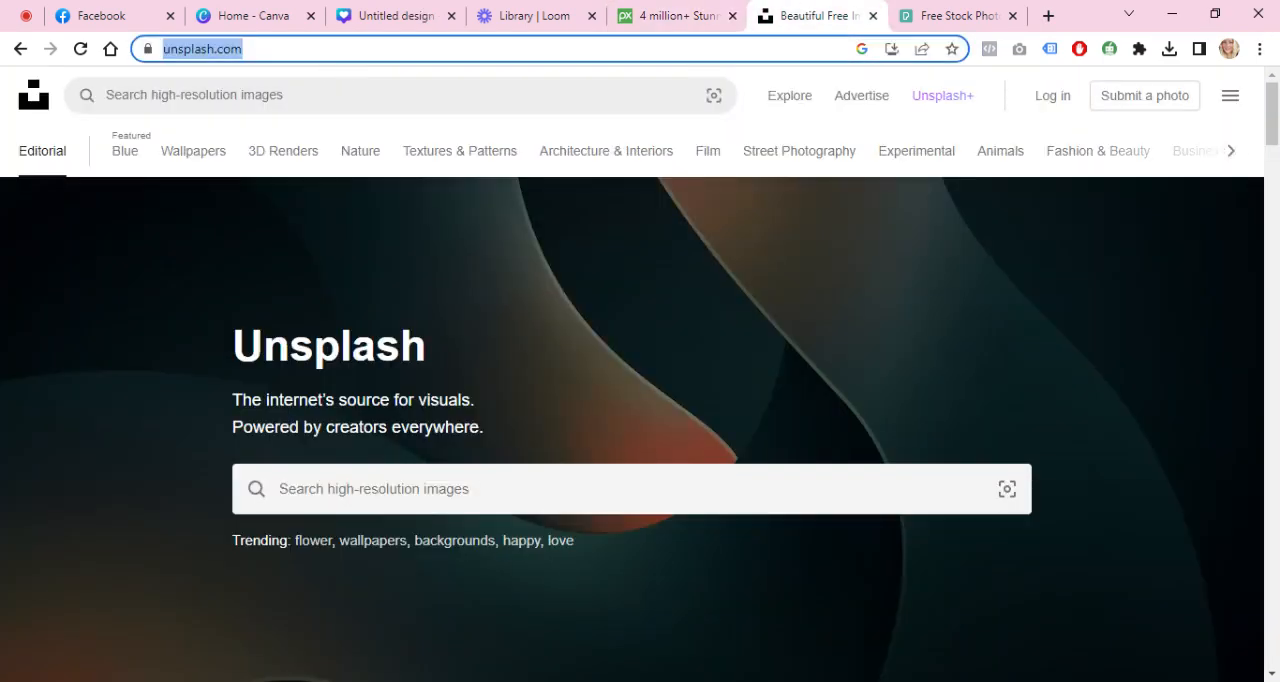
click(950, 12)
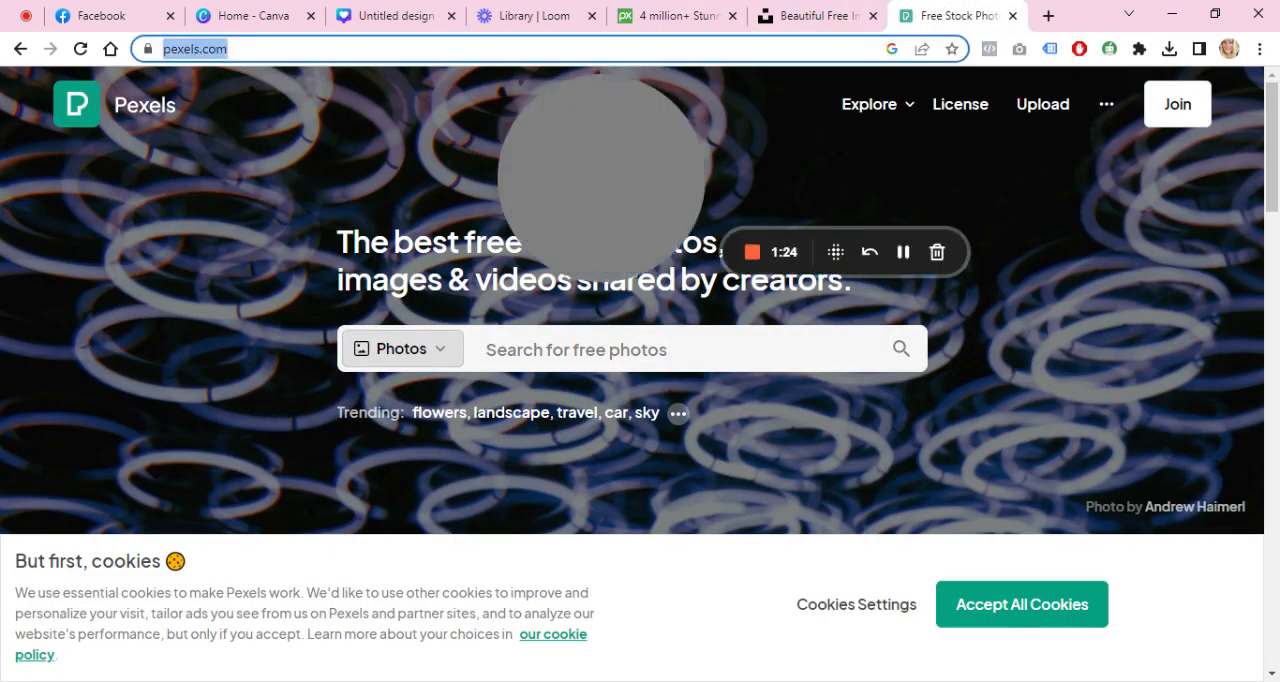
Step: Close the Pexels, Unsplash and Pixabay pages and return to the Facebook Cover design
click(1012, 16)
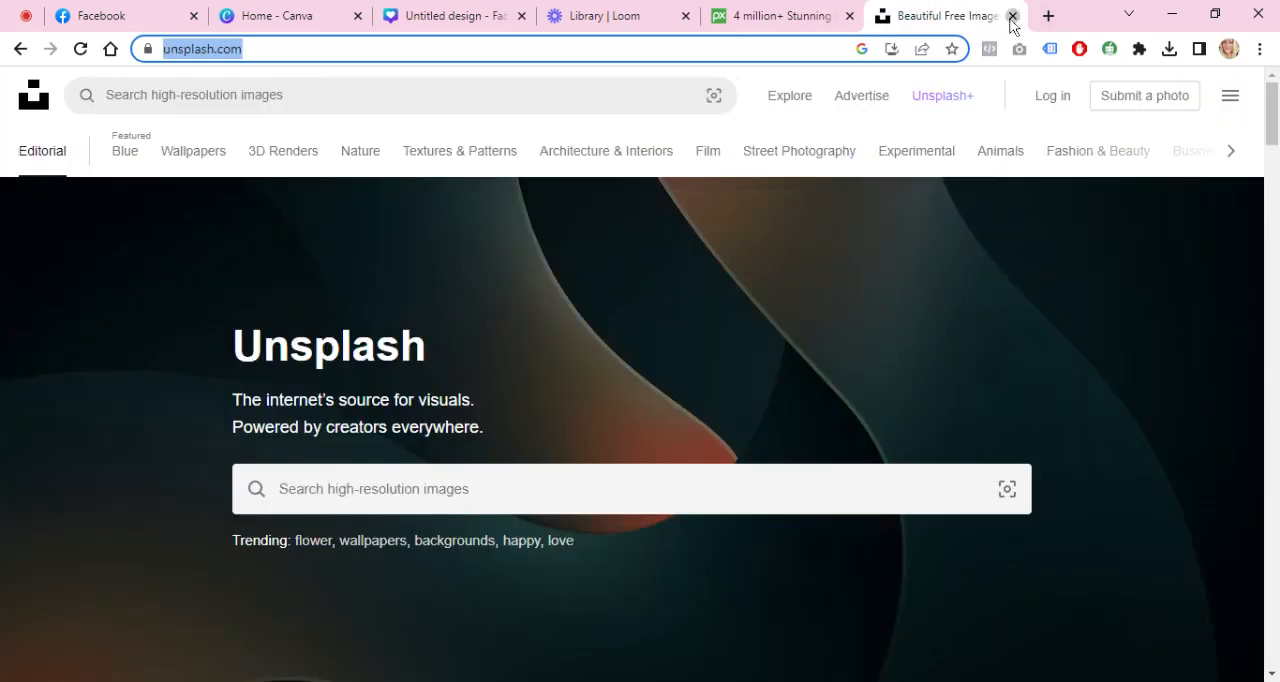
click(1012, 16)
click(1011, 17)
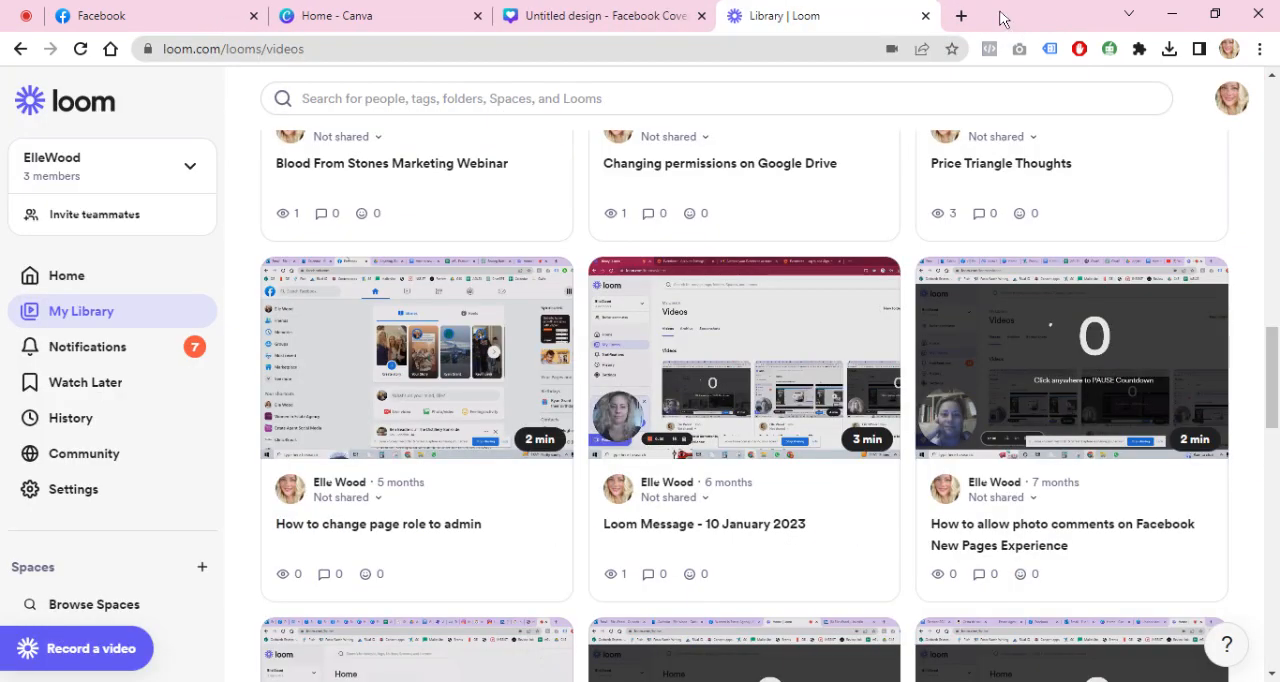
click(391, 14)
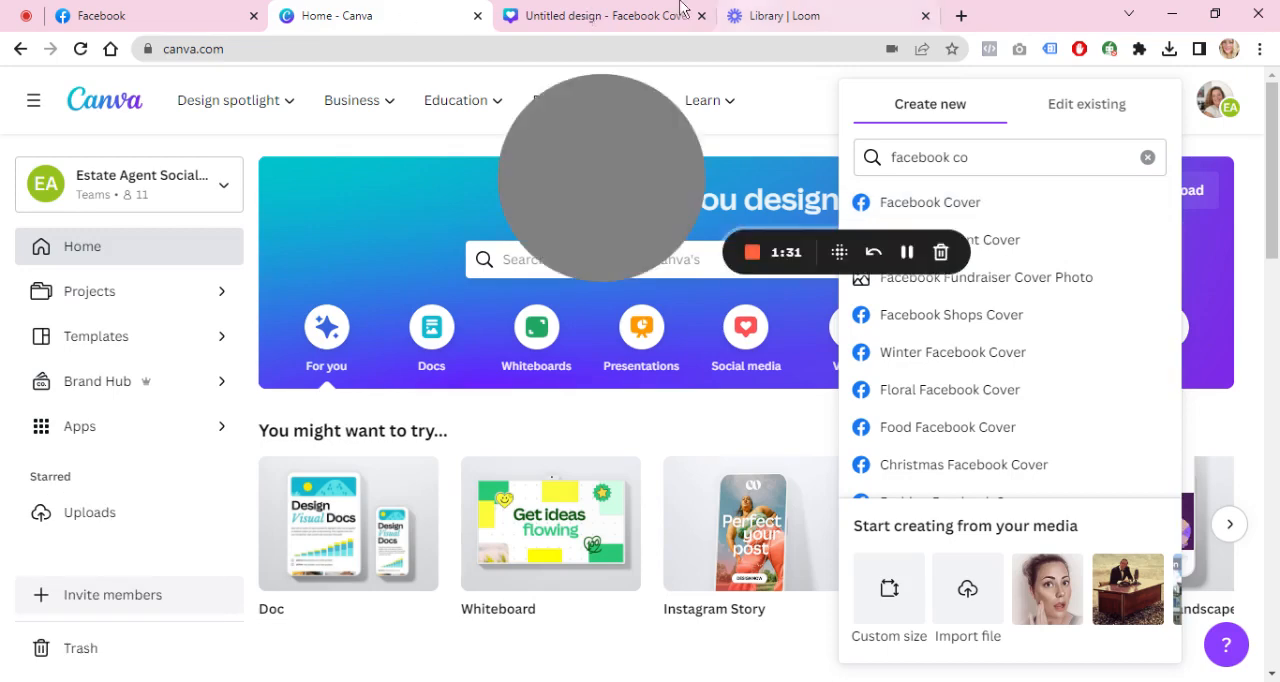
click(557, 10)
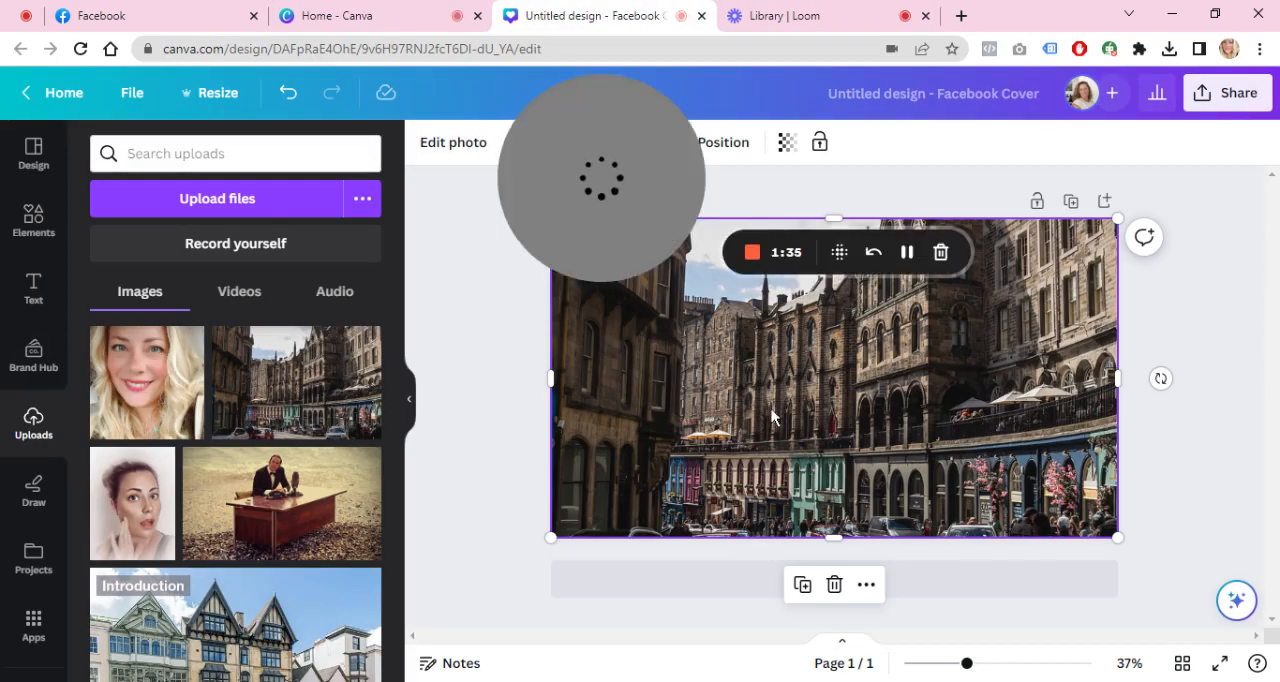
Step: Shift the street photo upward within its crop frame to include the parked cars along the lower edge
double_click(858, 438)
drag(858, 438, 858, 410)
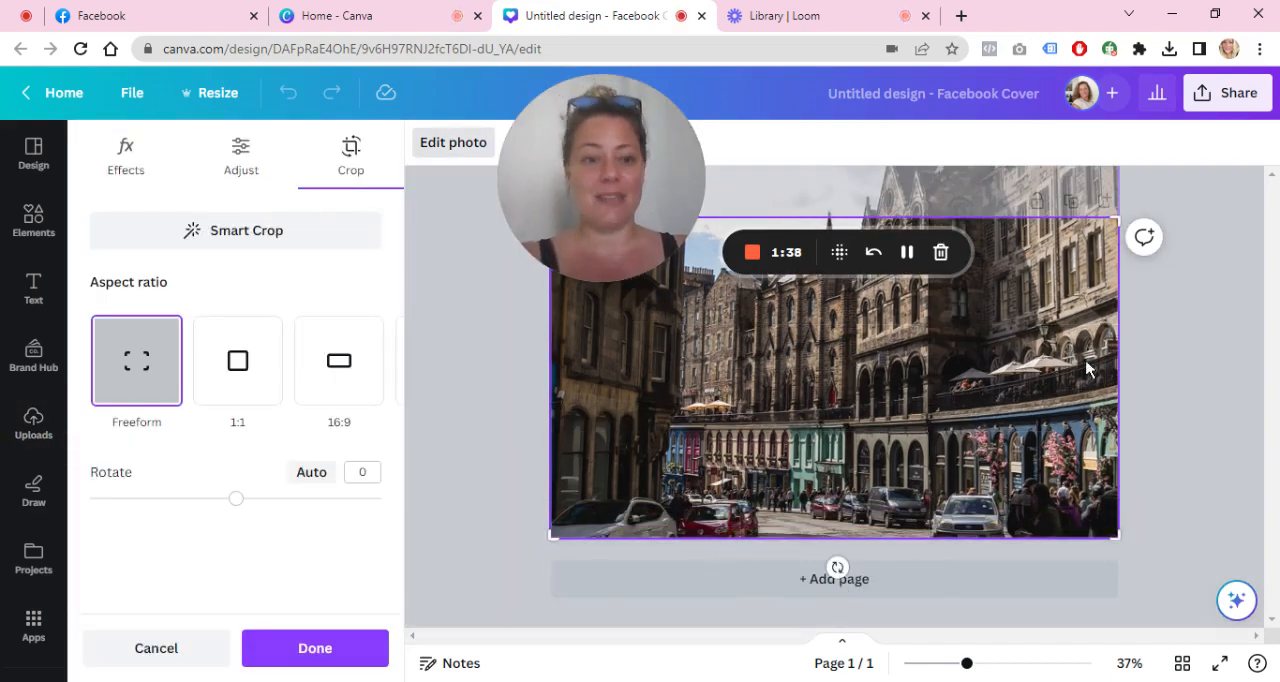
click(1184, 373)
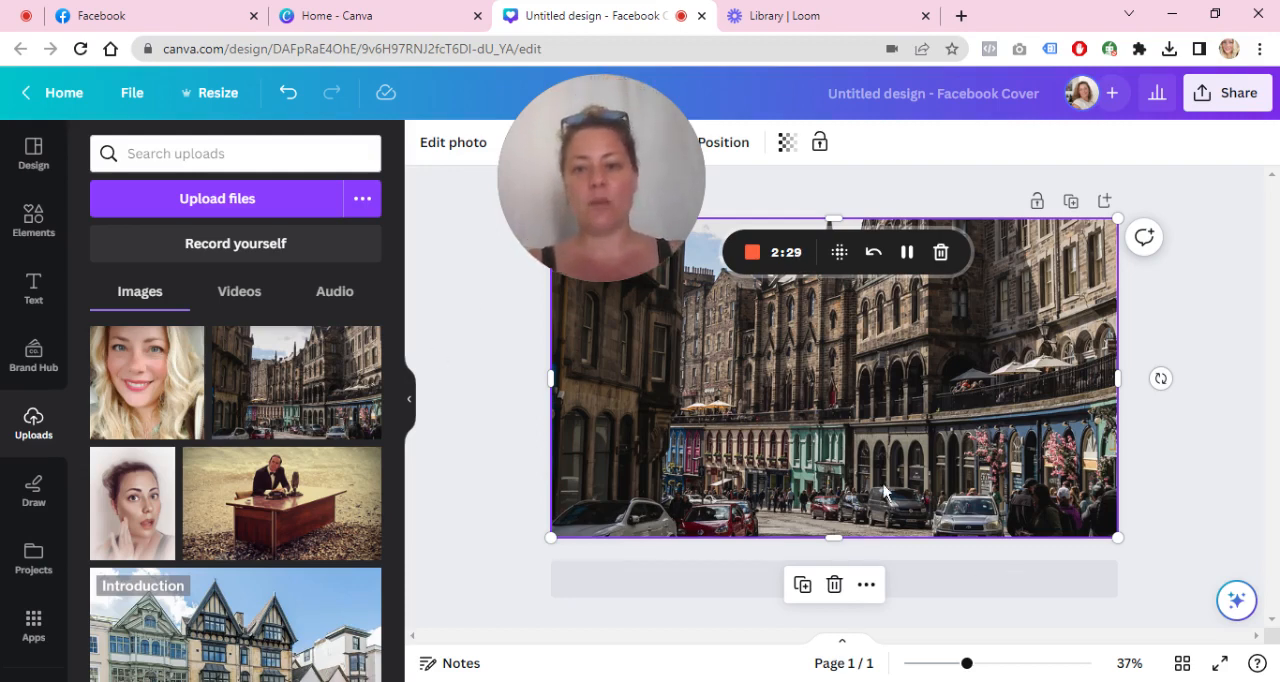
Step: Add a body text box over the street photo and enlarge it to about 413 by 41
click(35, 300)
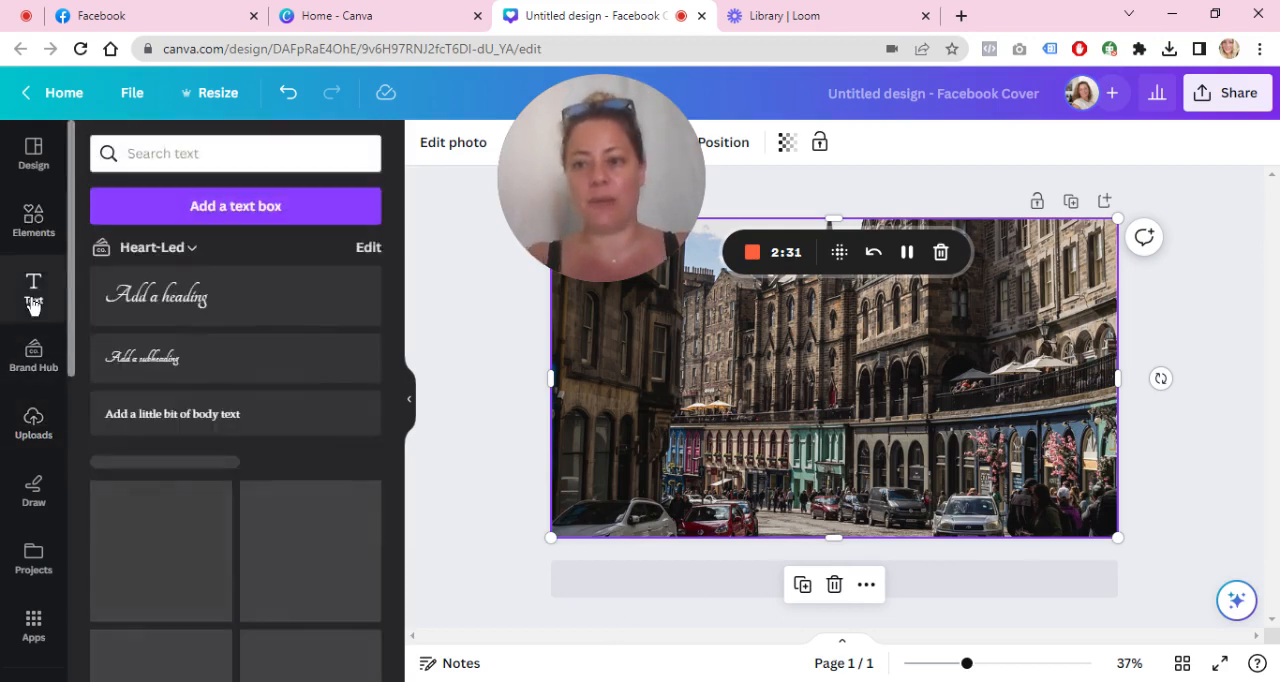
click(231, 412)
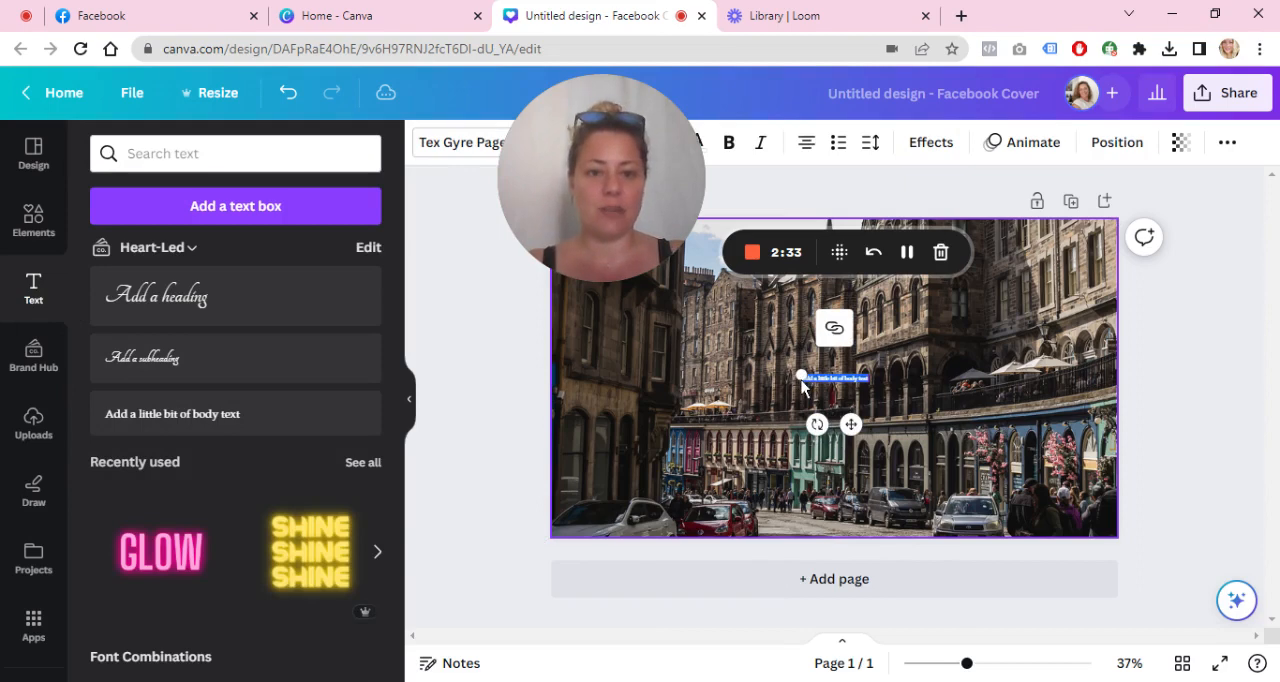
drag(801, 373, 722, 366)
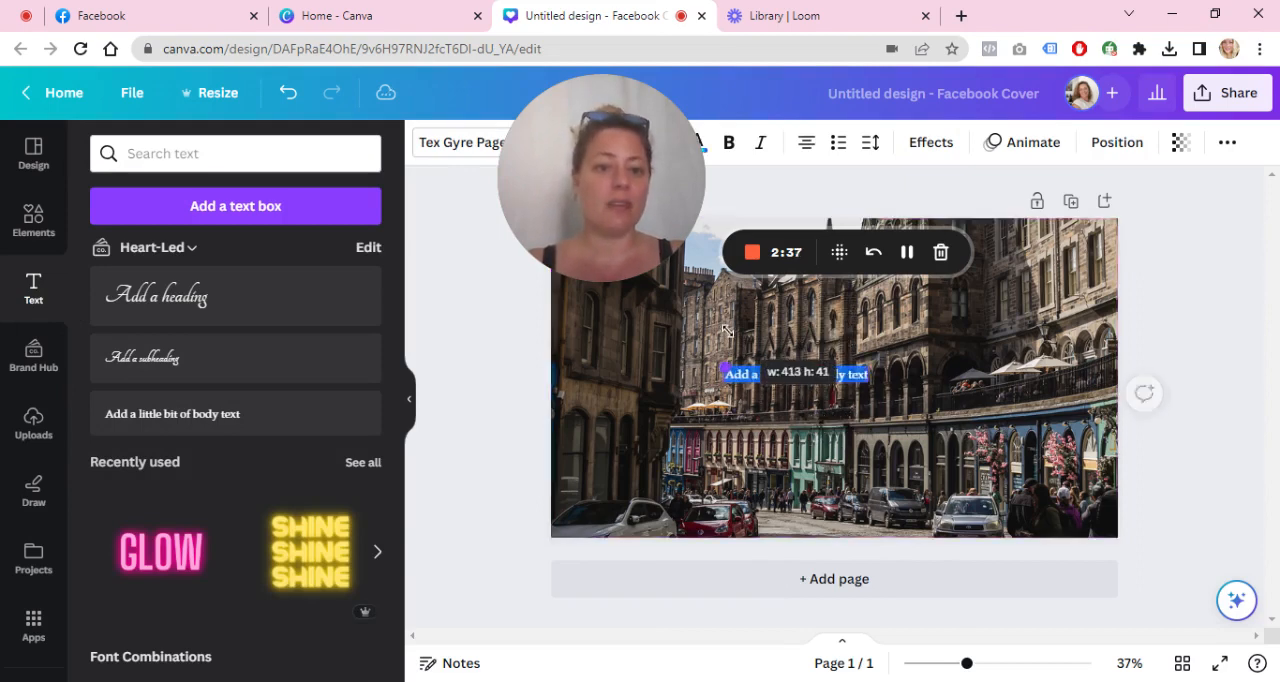
Step: Replace the placeholder text with "Interested in the Edinburgh property market?"
text(Interested in)
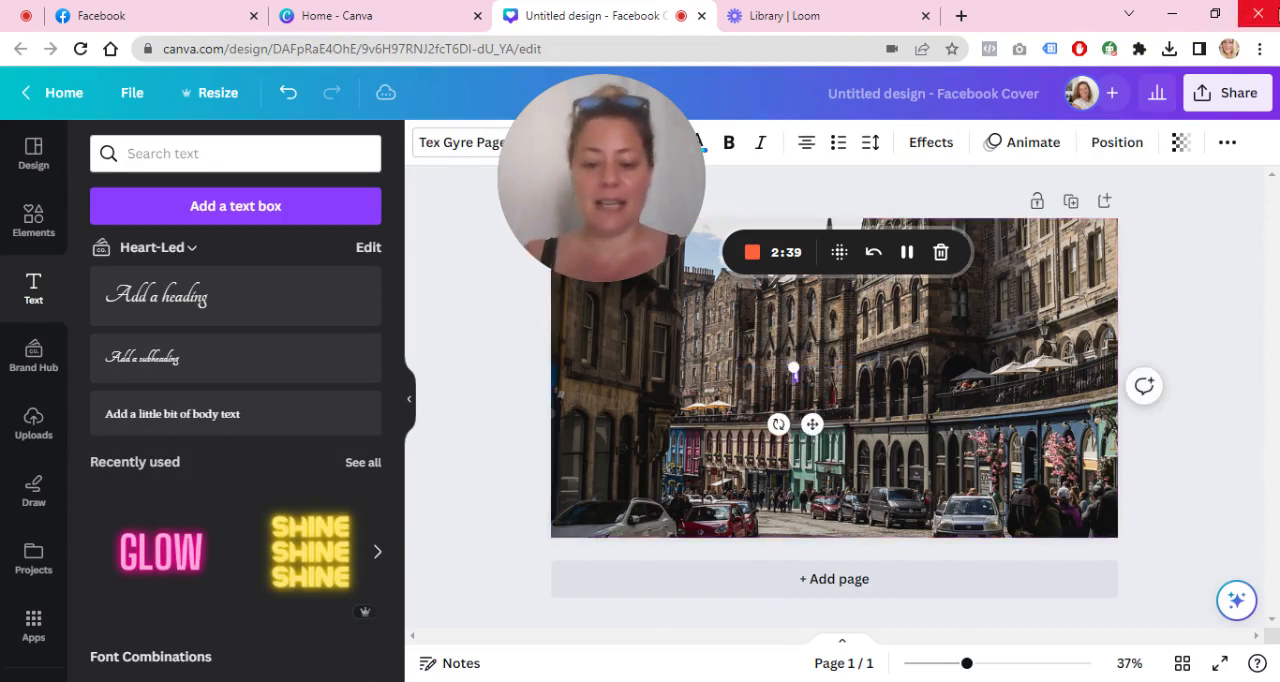
text( the)
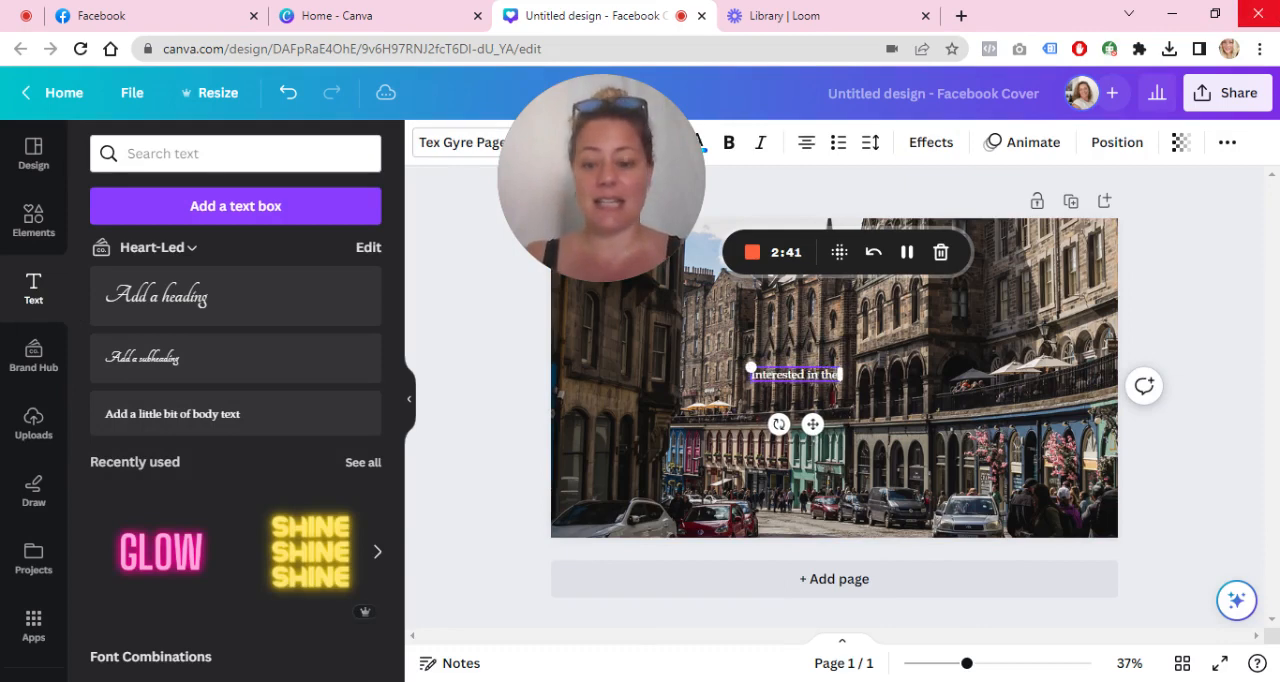
text( Edinburgh)
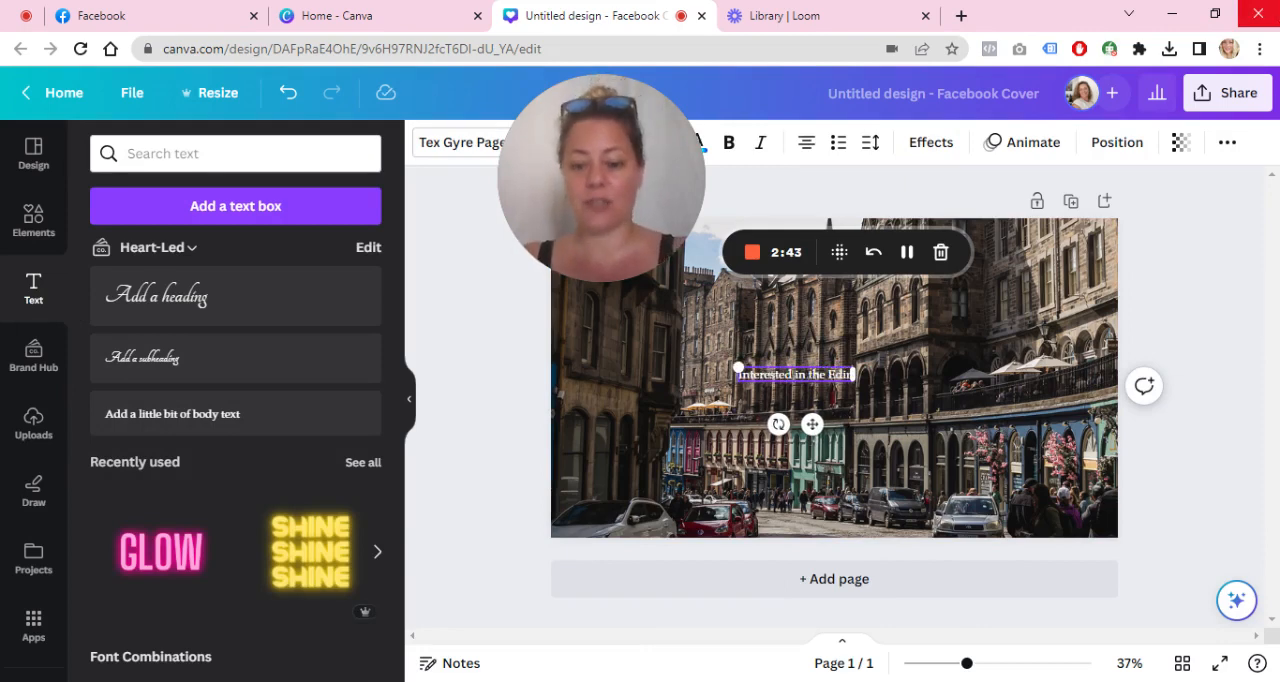
key(BackSpace)
key(BackSpace)
key(BackSpace)
key(BackSpace)
key(BackSpace)
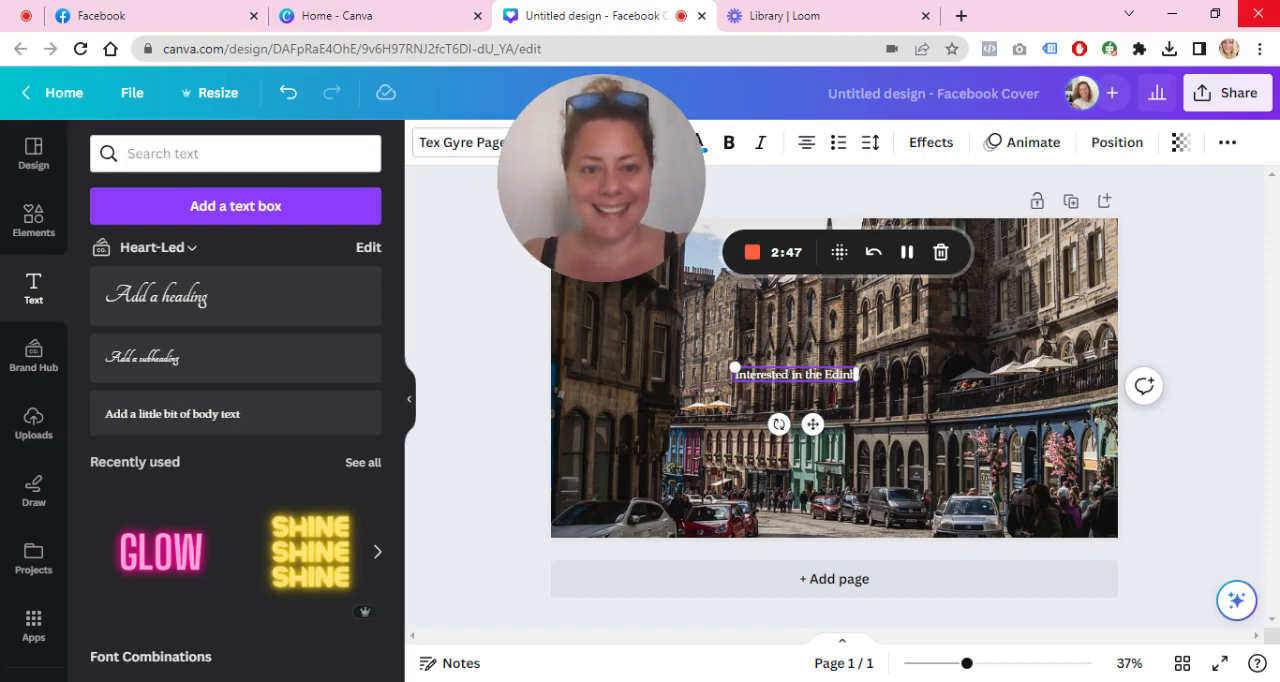
text(burgh property ma)
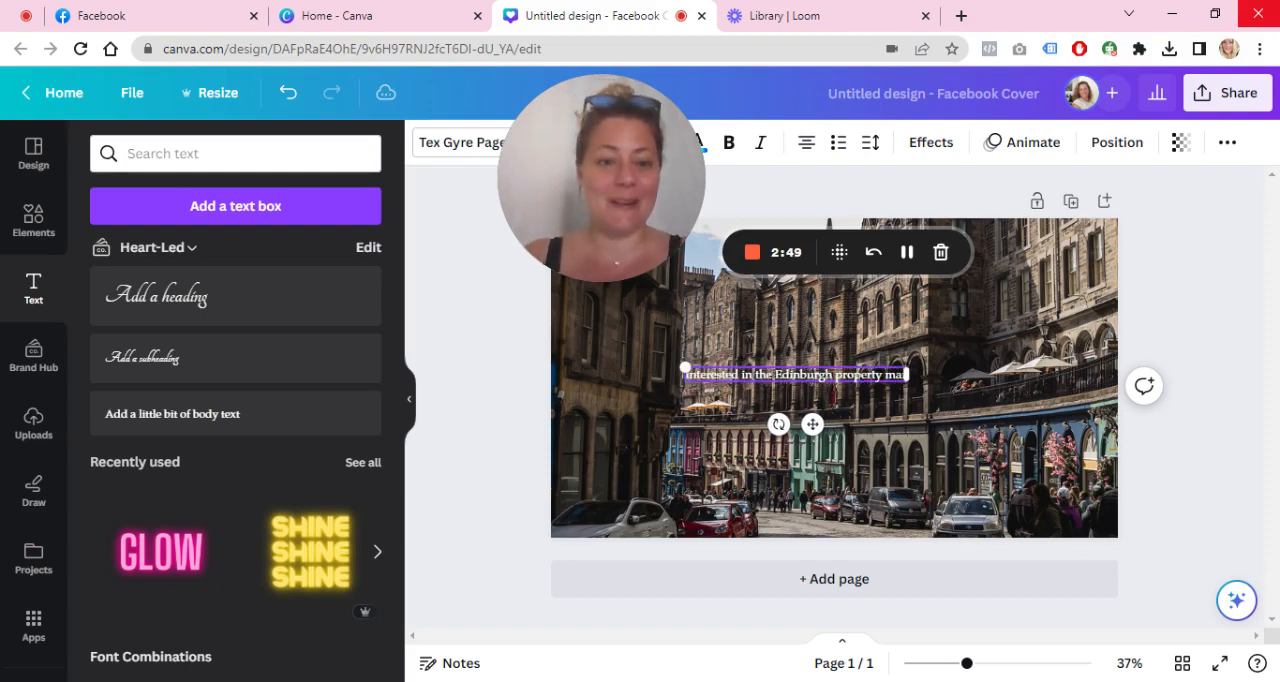
text(rket)
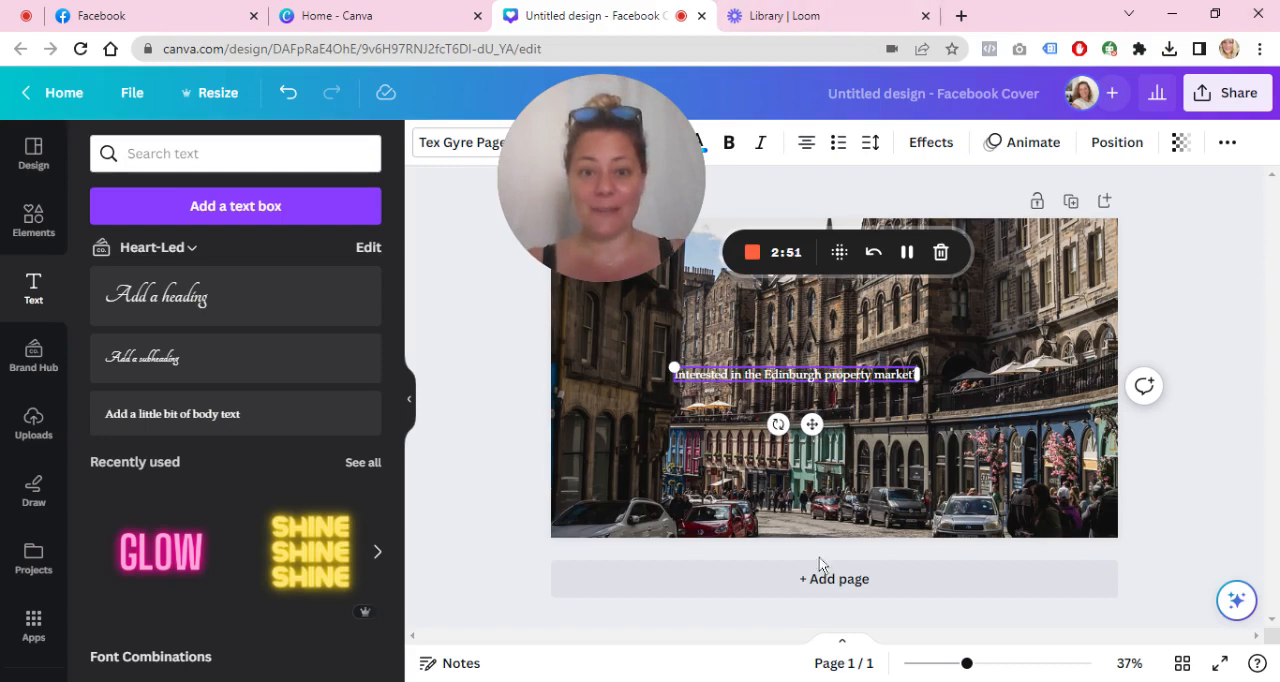
Step: Enlarge the text and break it into two lines after "Interested in the"
drag(670, 365, 563, 361)
click(693, 372)
key(Return)
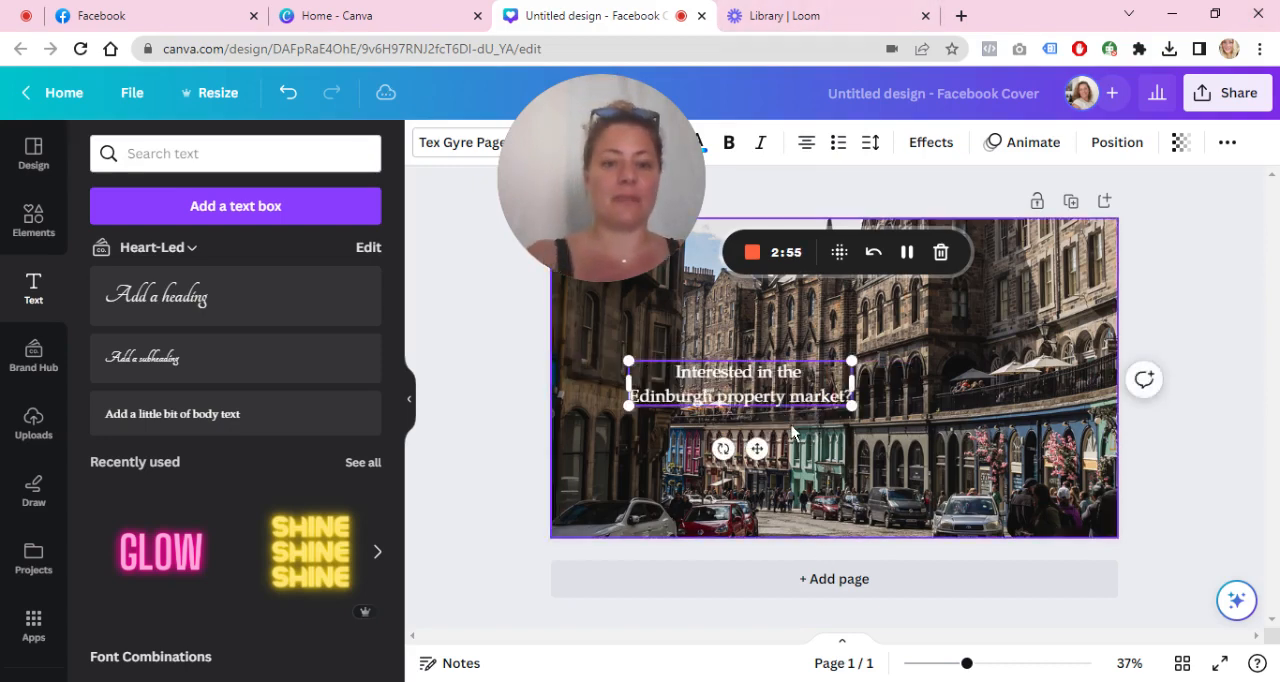
Step: Scale the two-line text up further and centre it horizontally in the upper half of the photo
drag(853, 361, 936, 344)
click(1241, 445)
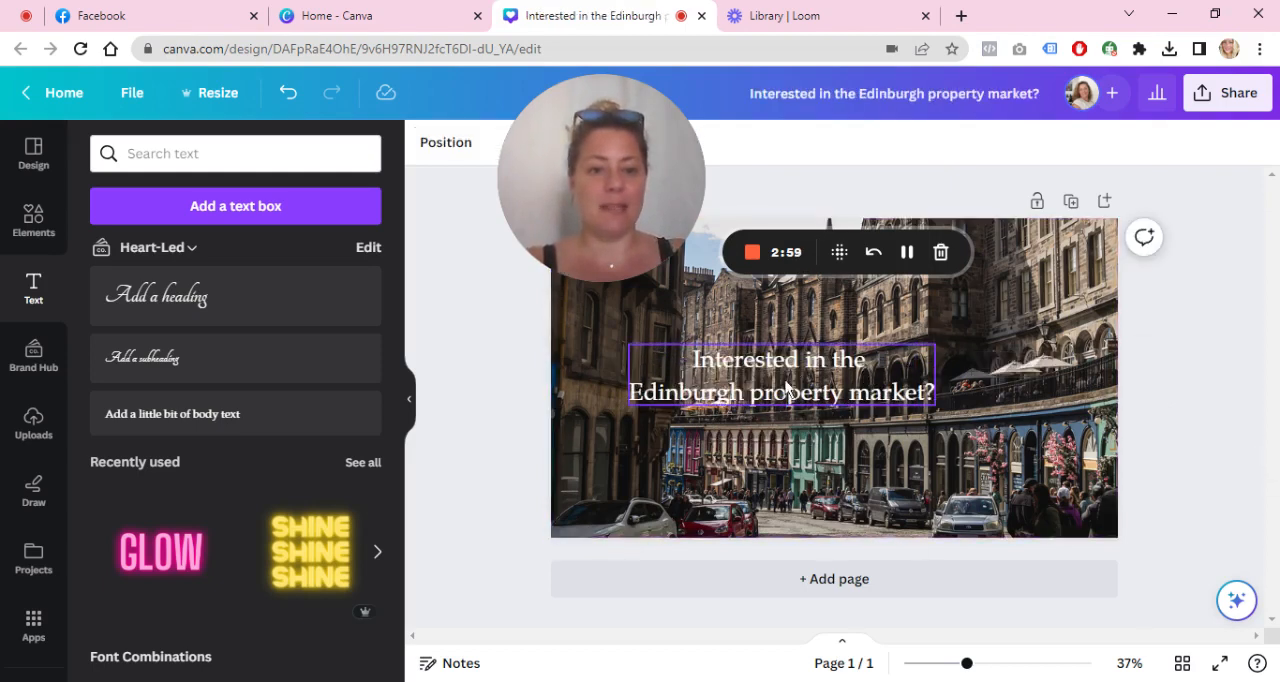
drag(784, 380, 836, 341)
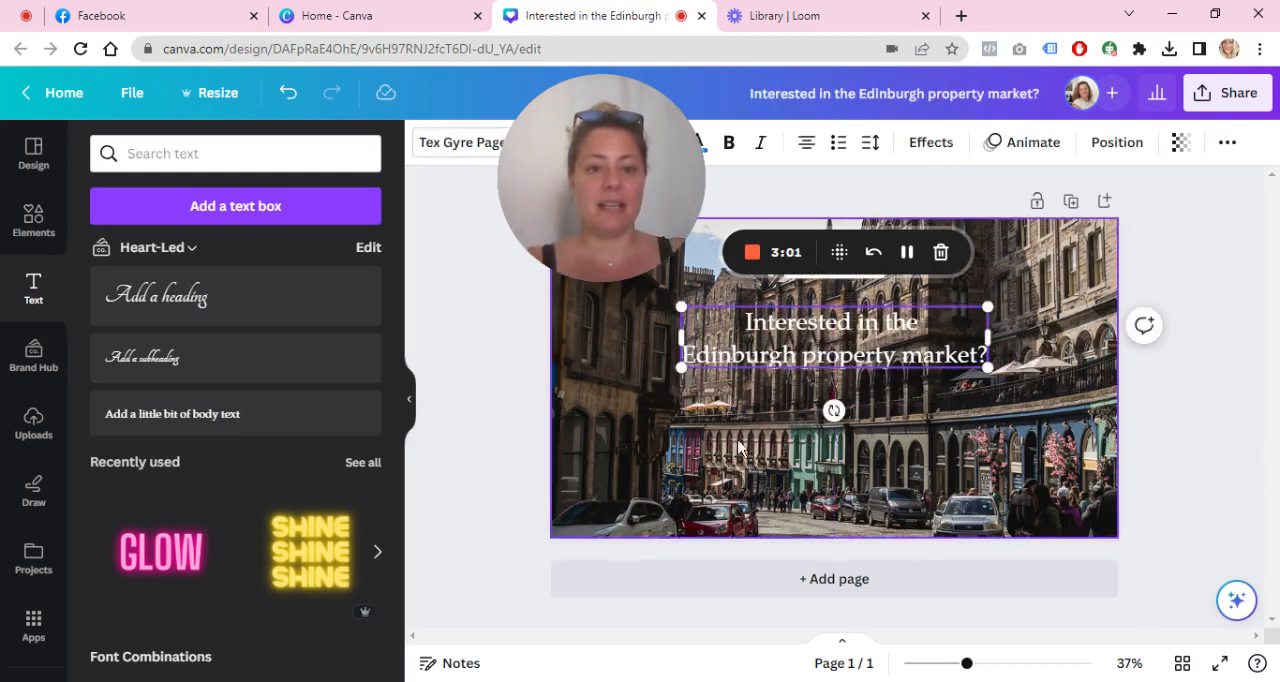
Step: Try the Background text effect with a roundness of 64 on the two-line text and reset the style to None
click(34, 216)
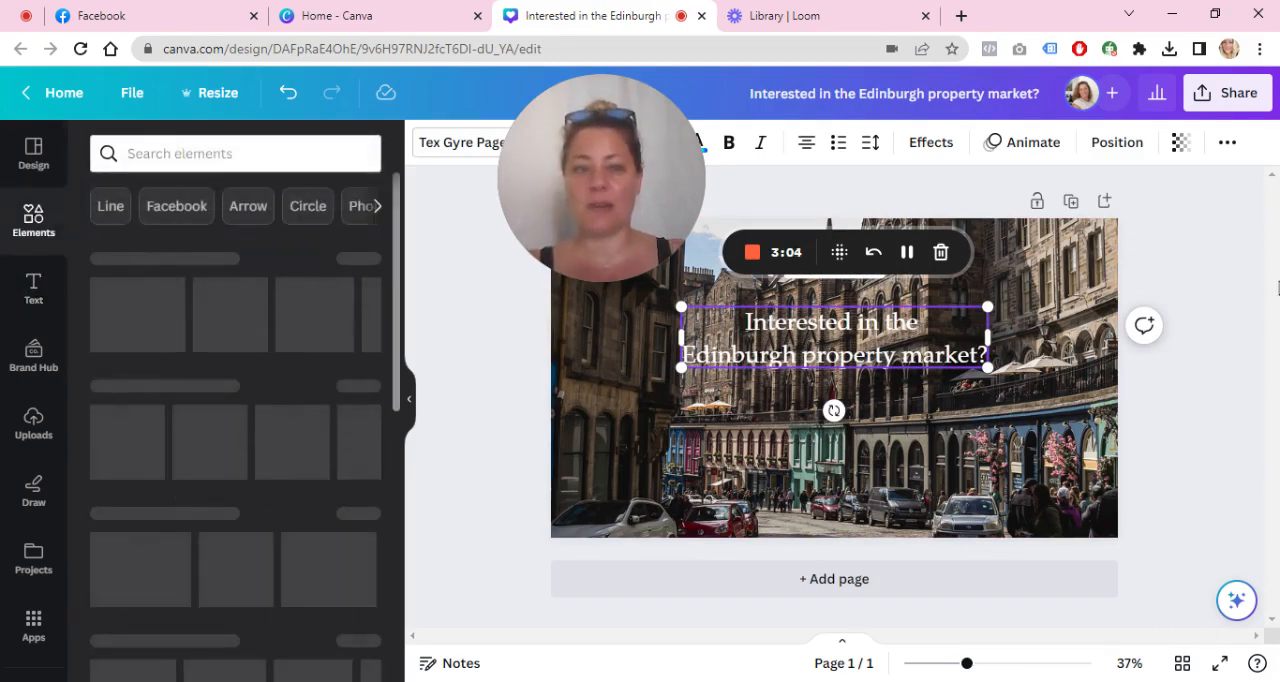
click(930, 143)
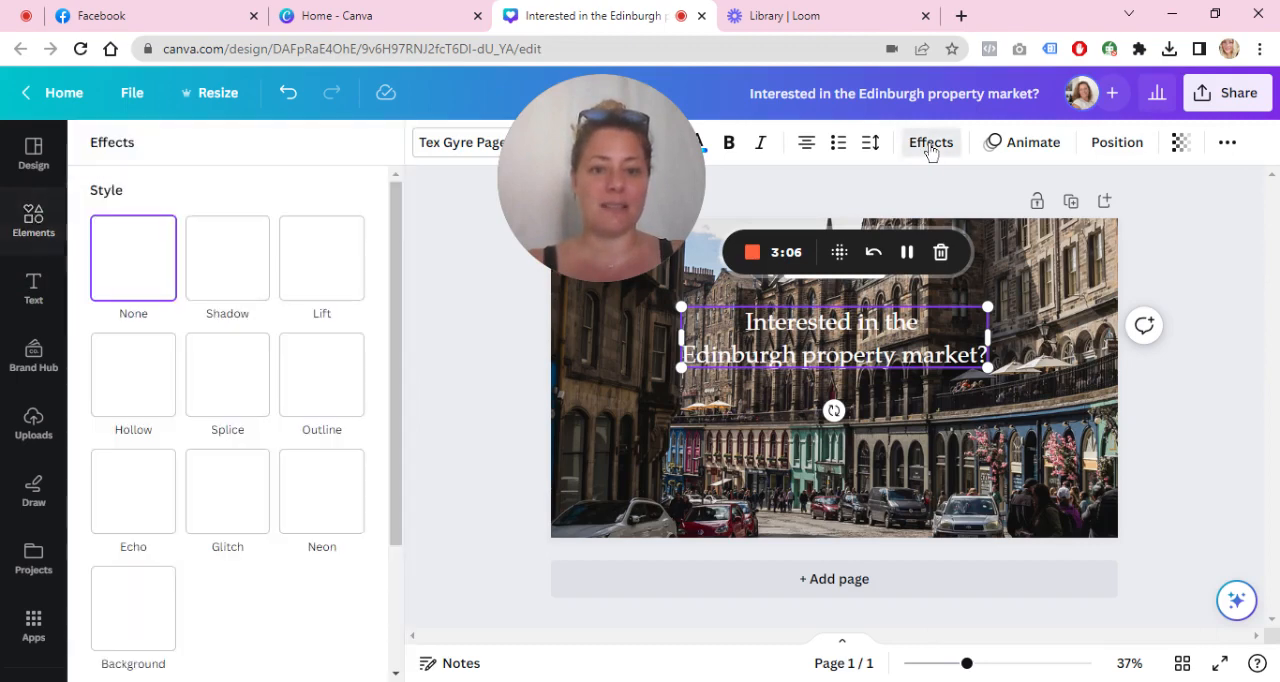
click(138, 628)
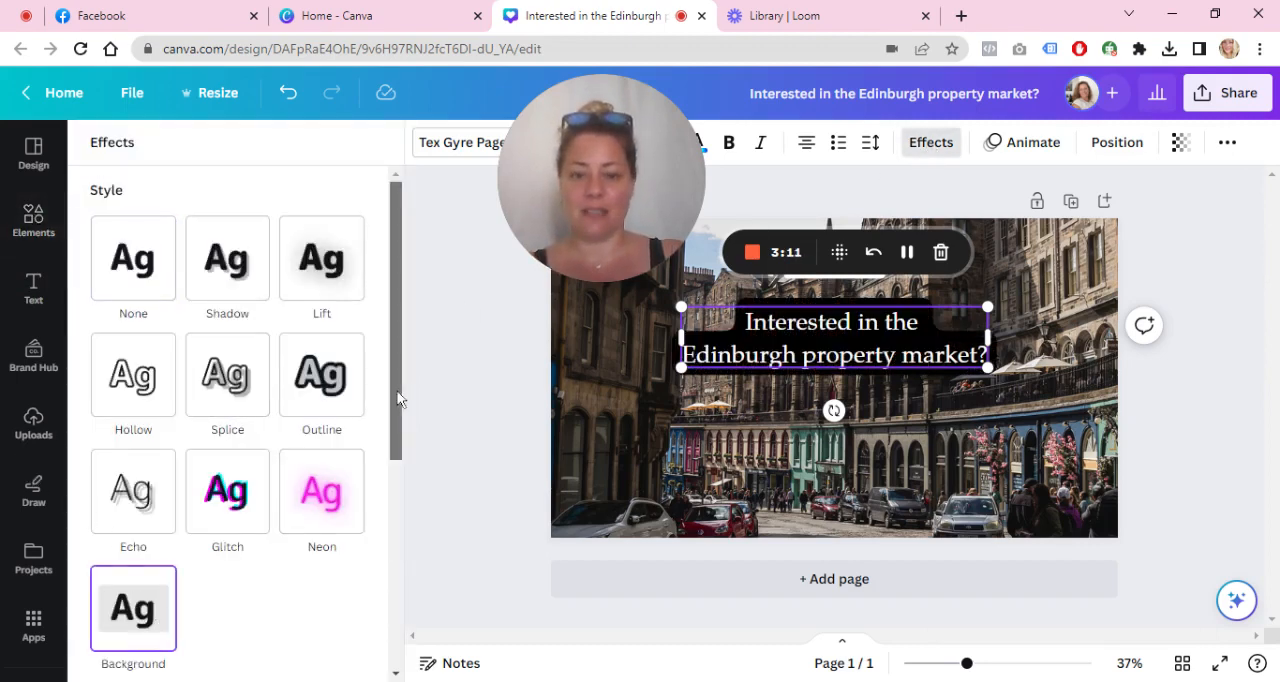
drag(397, 398, 400, 537)
drag(231, 466, 266, 465)
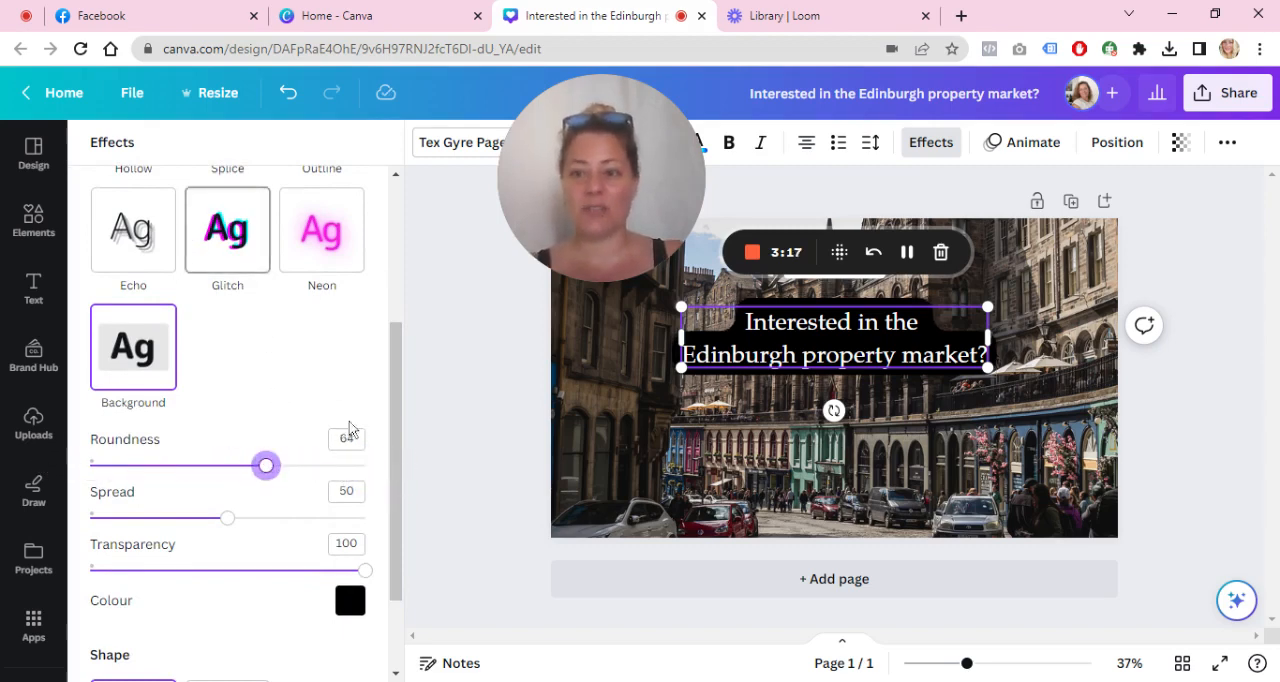
drag(397, 457, 397, 315)
click(114, 255)
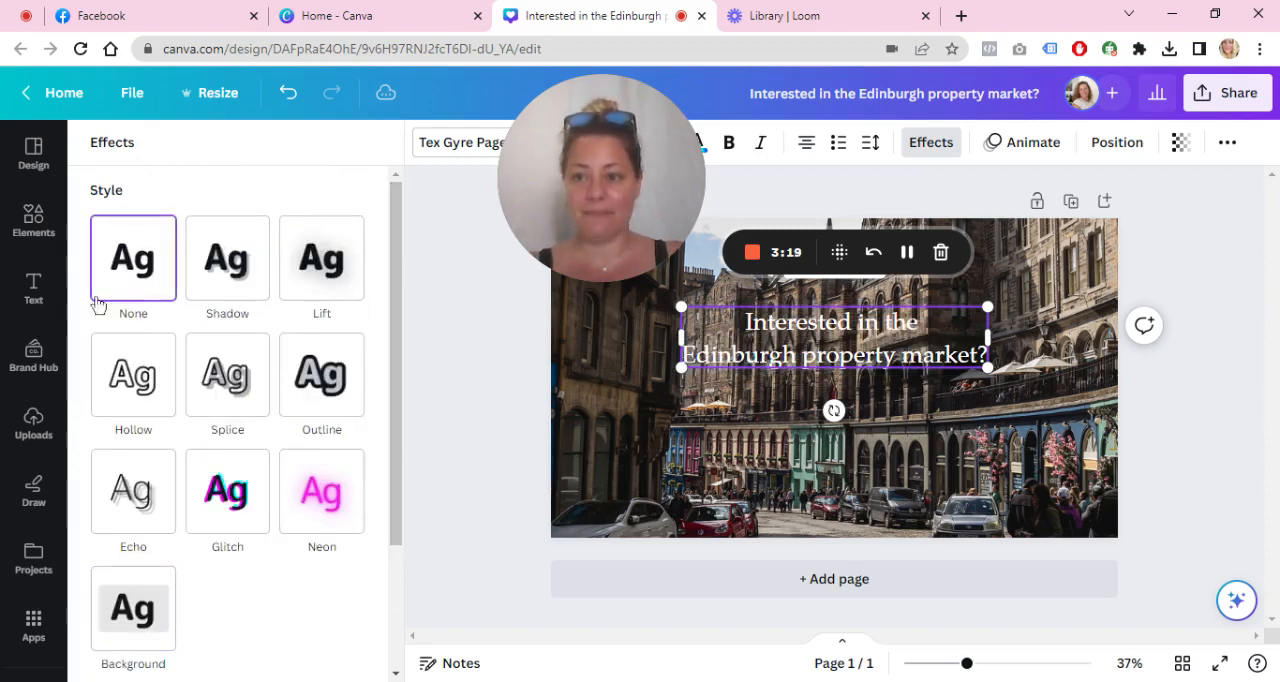
Step: Add a square shape, stretch it into a wide dark brown rectangle around the two-line text and place it behind the text
click(40, 218)
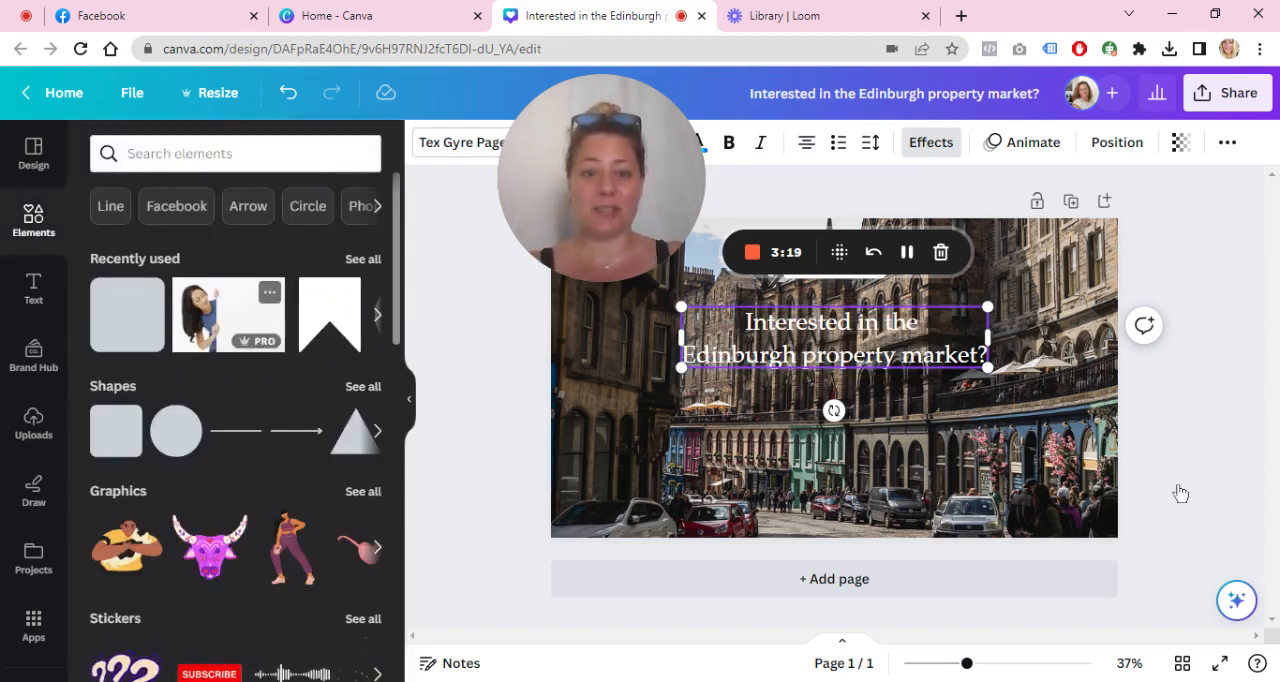
click(116, 430)
drag(843, 399, 1036, 356)
Step: Set the dark brown rectangle's transparency to 72
click(1194, 142)
click(1119, 187)
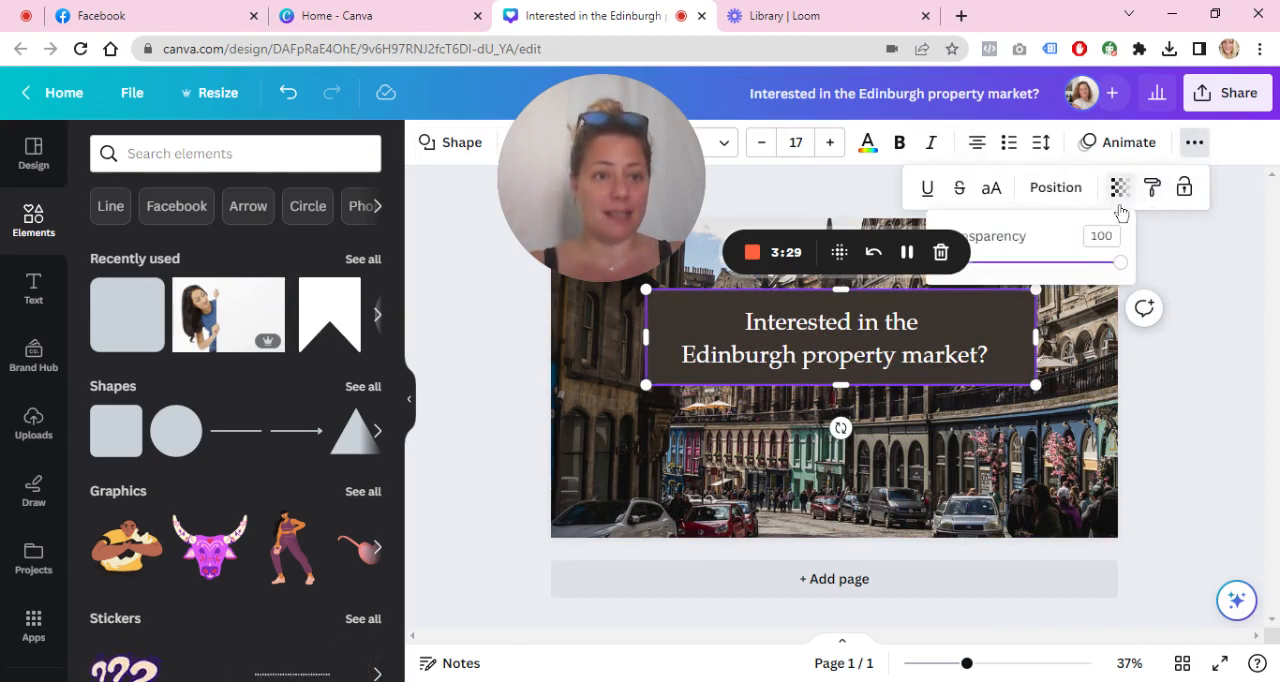
drag(1117, 263, 1112, 264)
drag(1090, 265, 1070, 265)
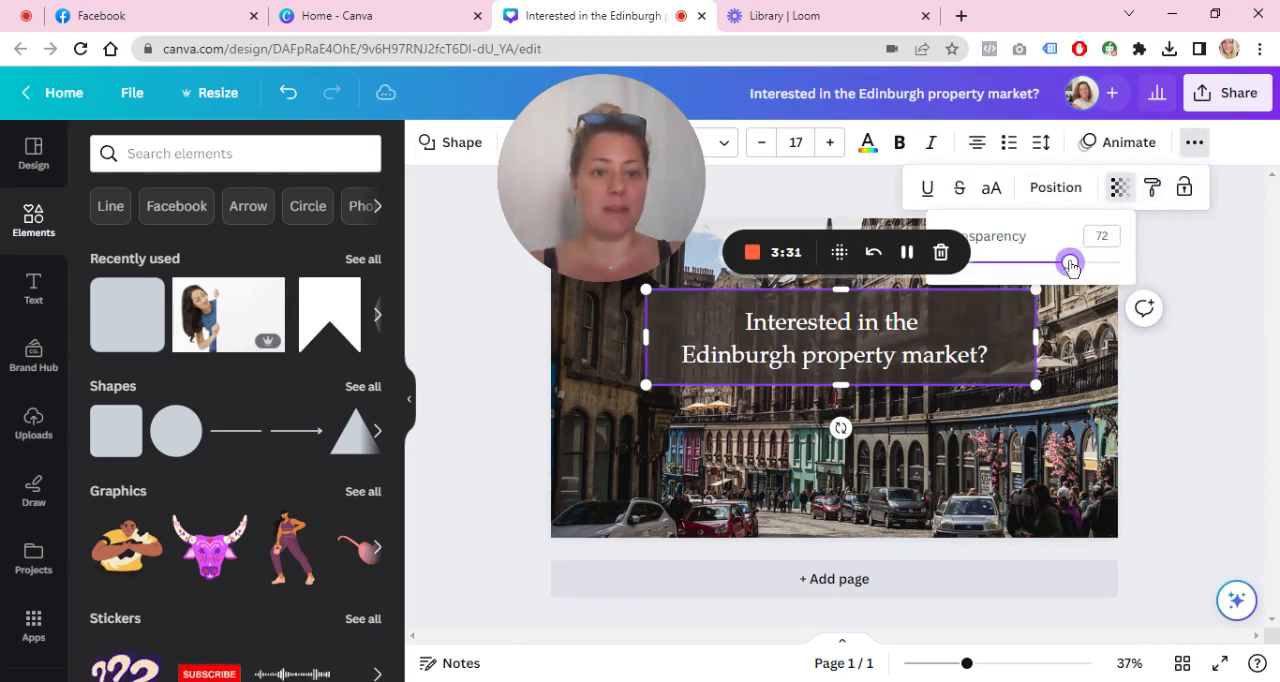
click(1196, 357)
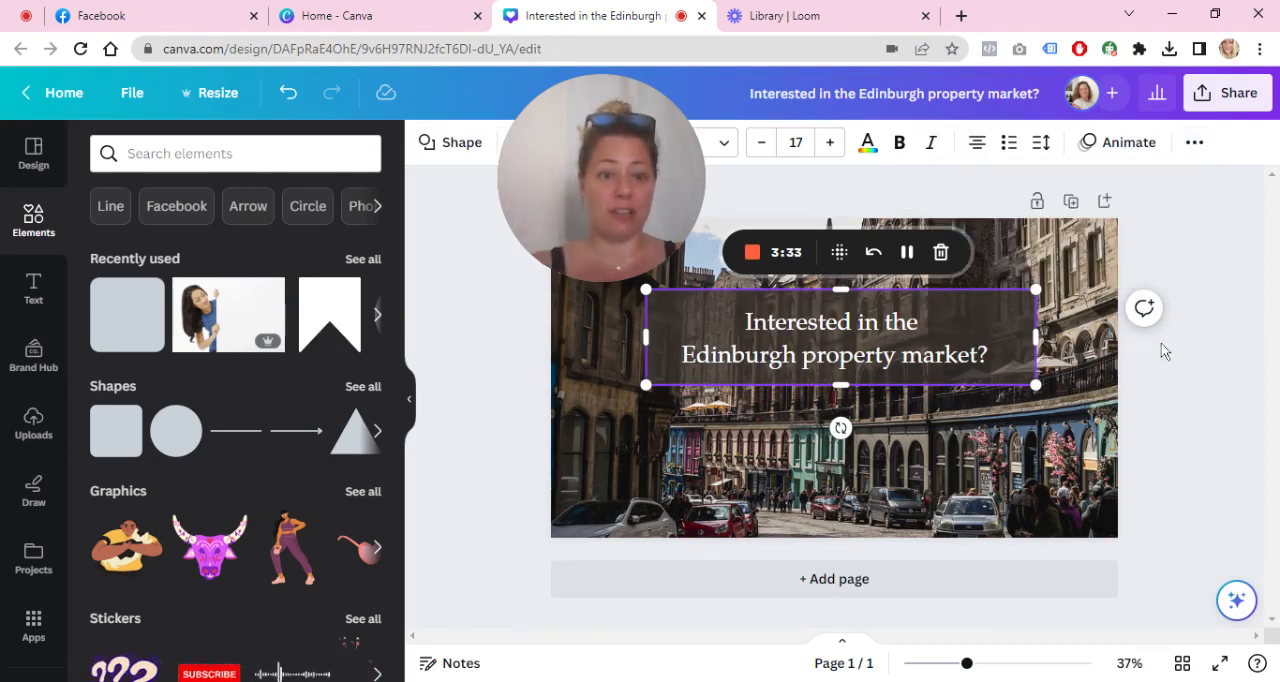
click(1163, 350)
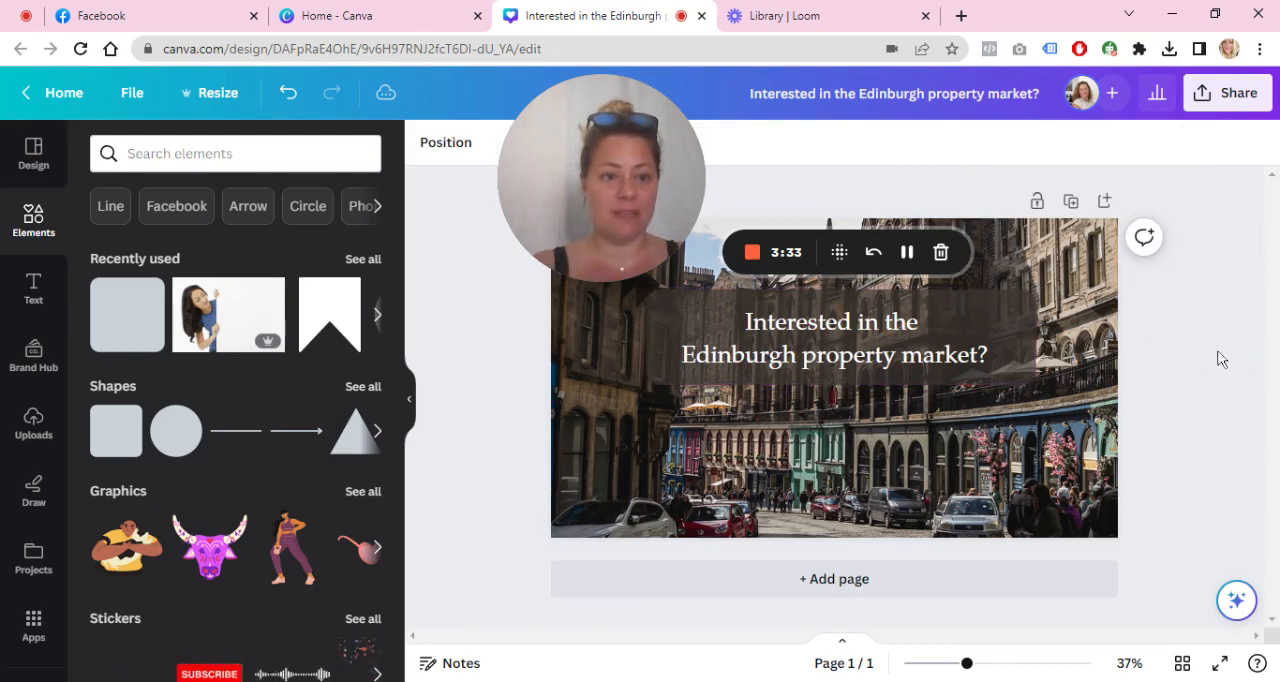
Step: Recolour the rectangle behind the text with the pink from the Heart-Led brand colours
click(1018, 340)
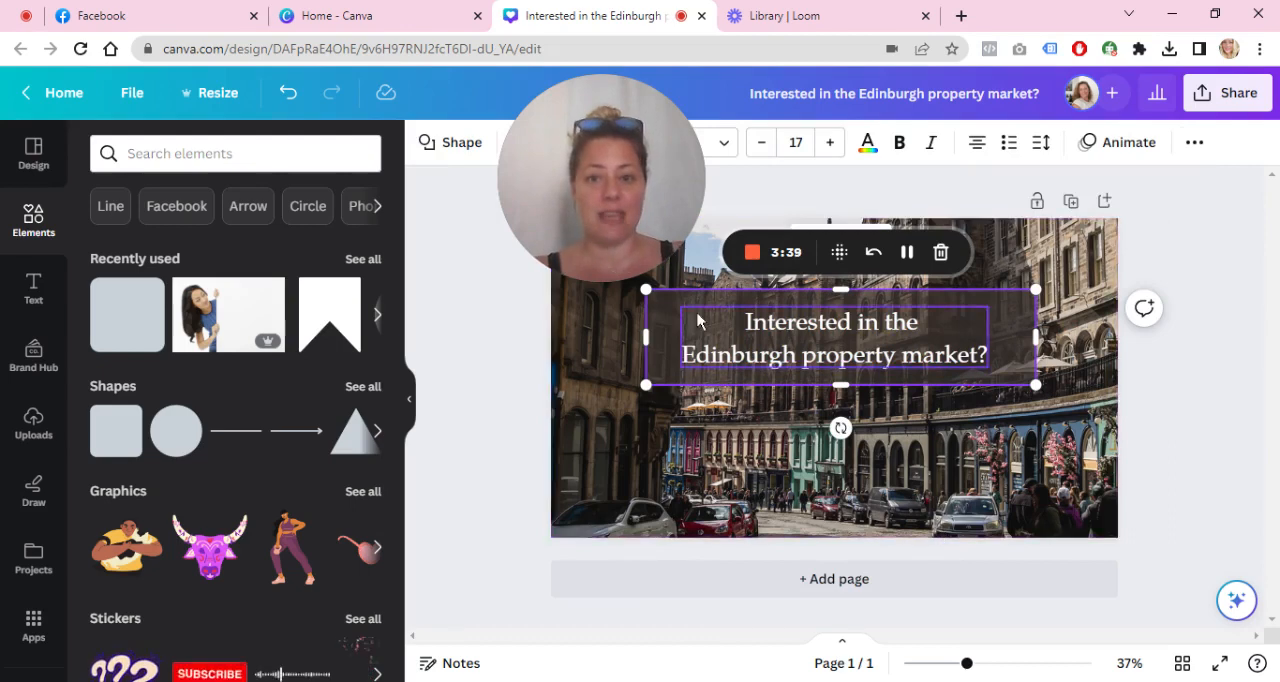
drag(621, 175, 777, 178)
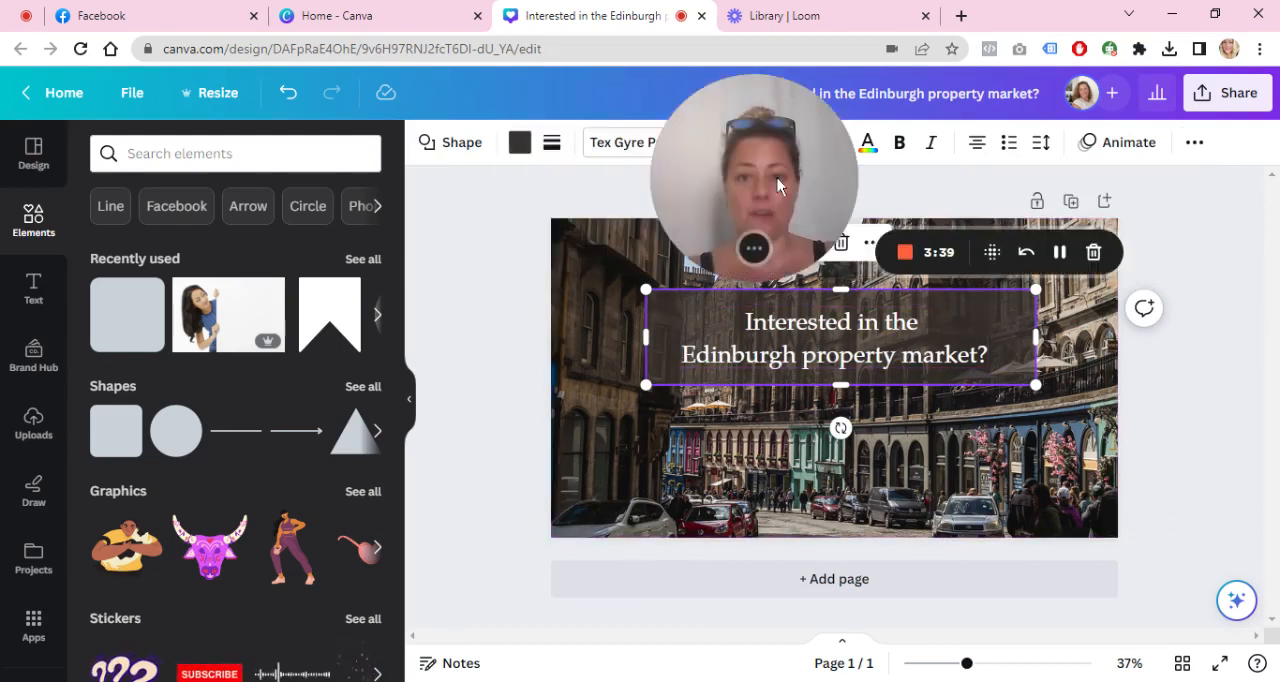
click(520, 150)
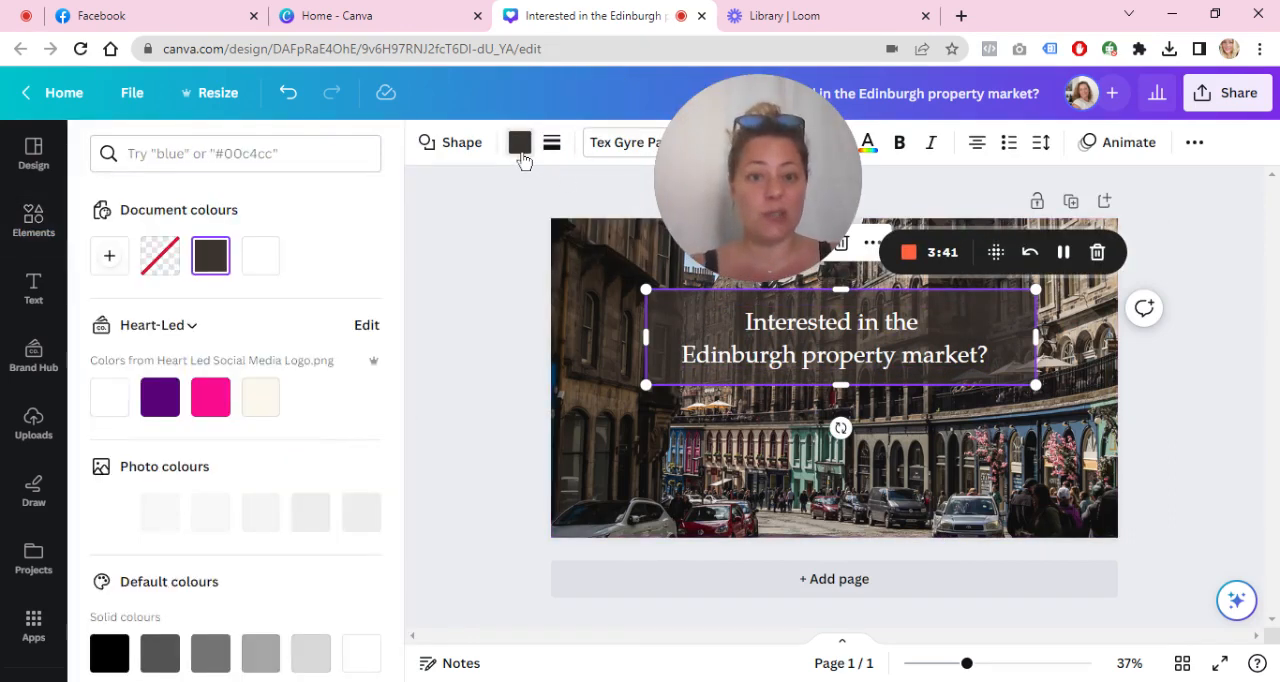
click(220, 397)
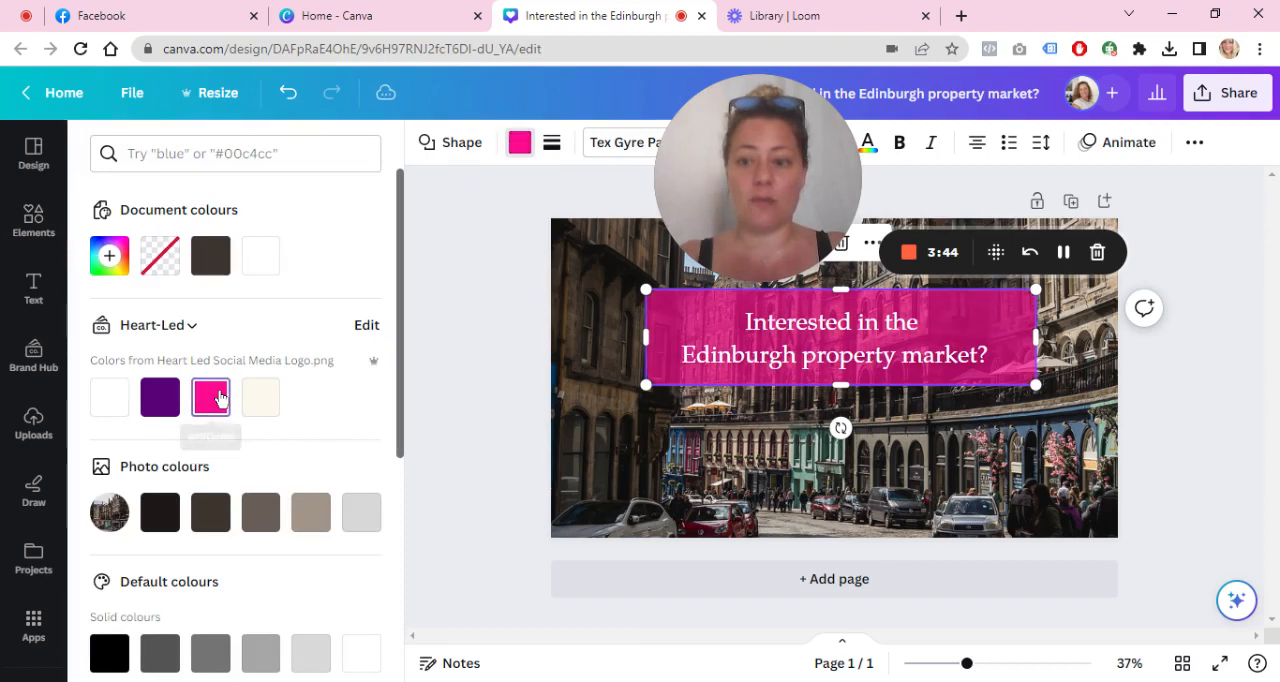
click(1222, 352)
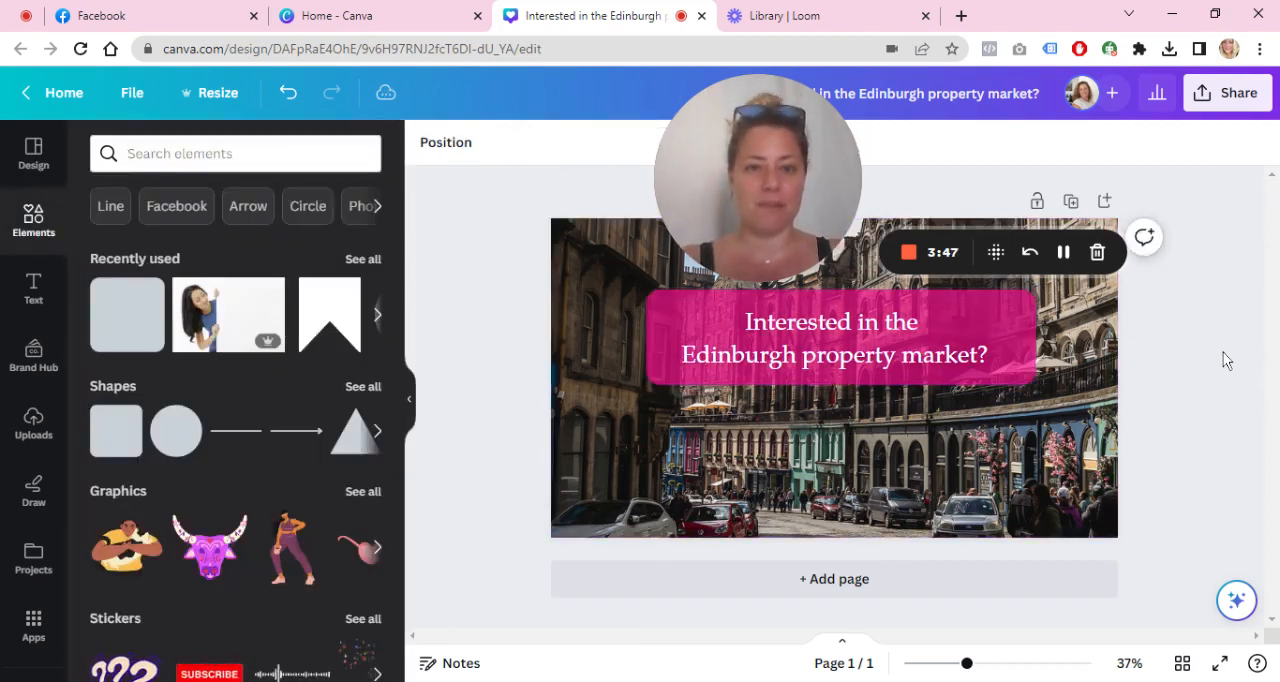
Step: Duplicate the pink rectangle together with its text and place the copy directly below the original
click(686, 356)
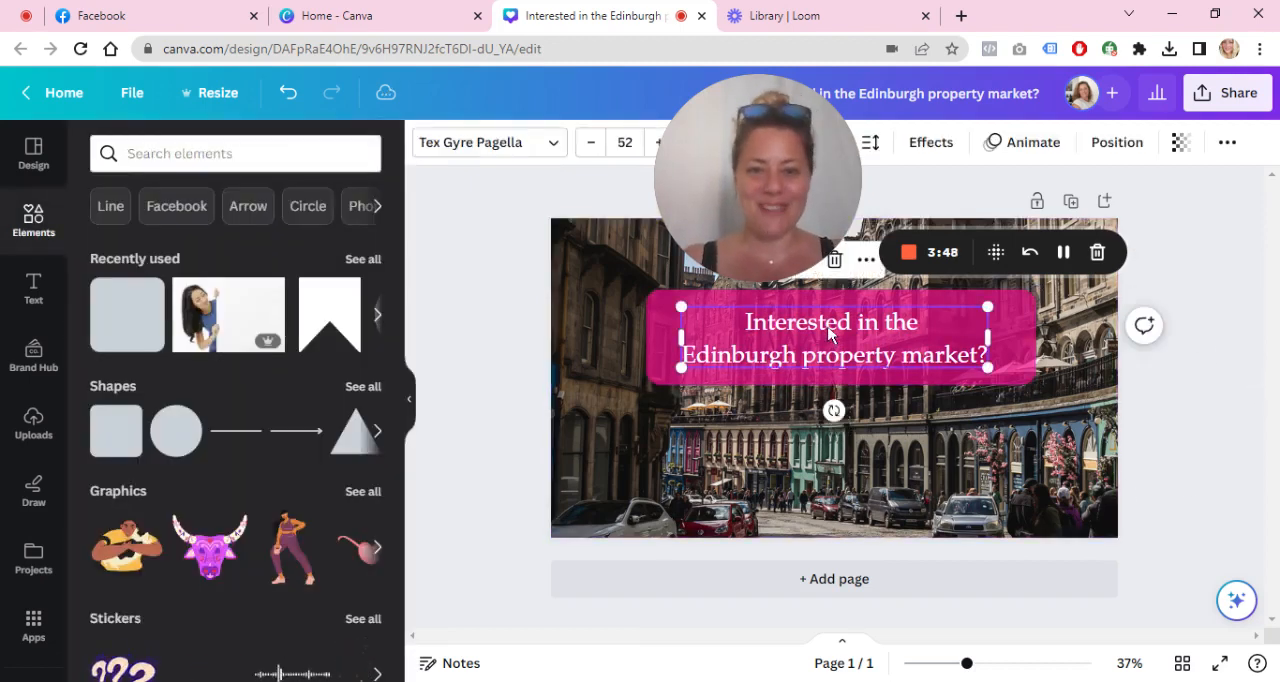
click(665, 356)
drag(853, 375, 871, 445)
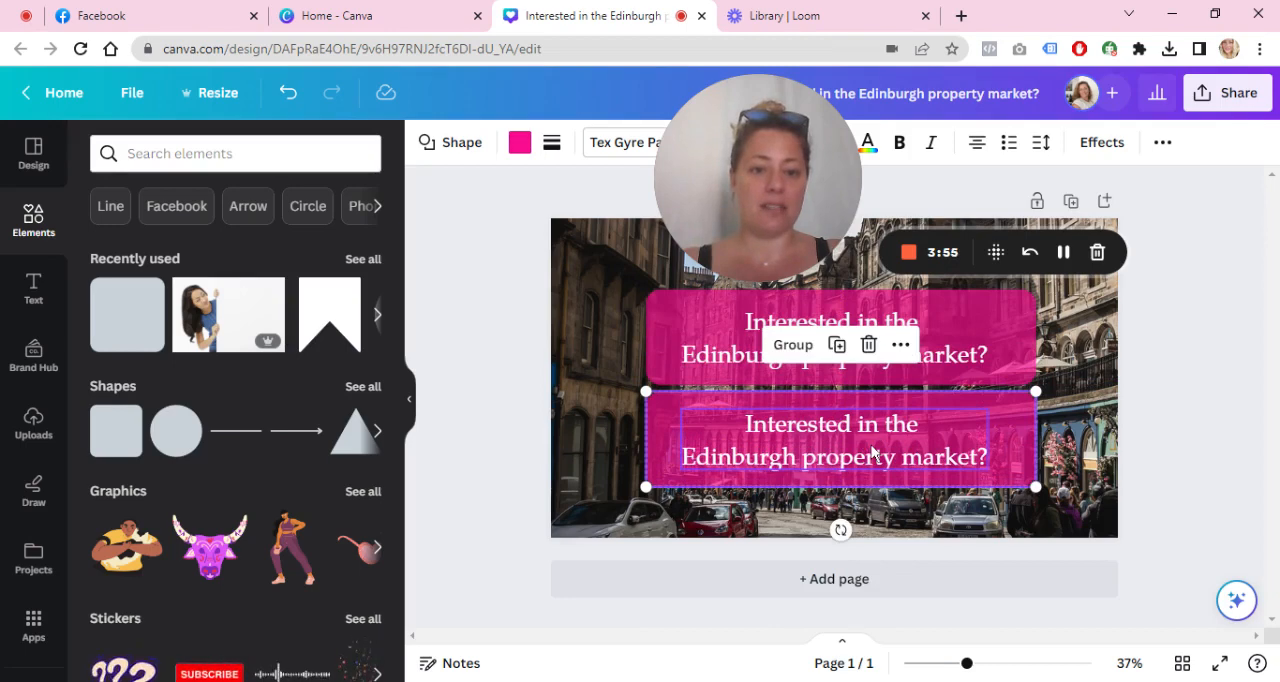
click(1216, 380)
Step: Replace the text in the lower pink box with "Click here for regular updates."
triple_click(857, 453)
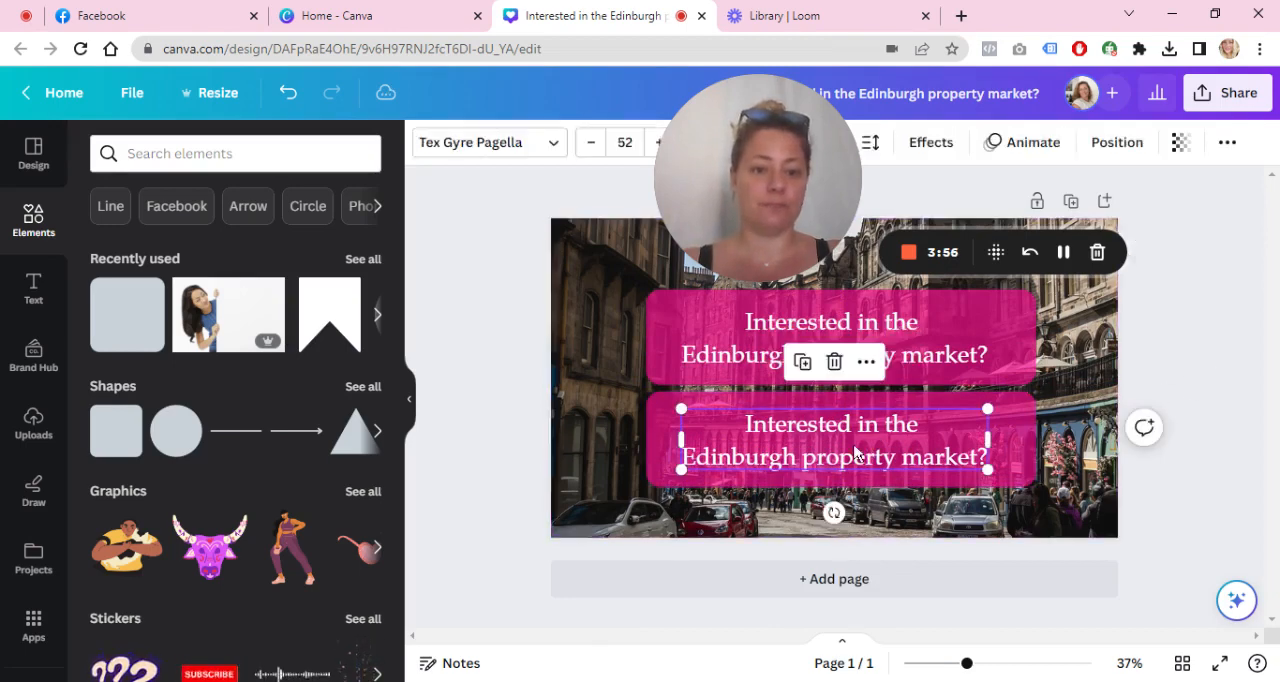
key(ctrl+a)
text(Clic)
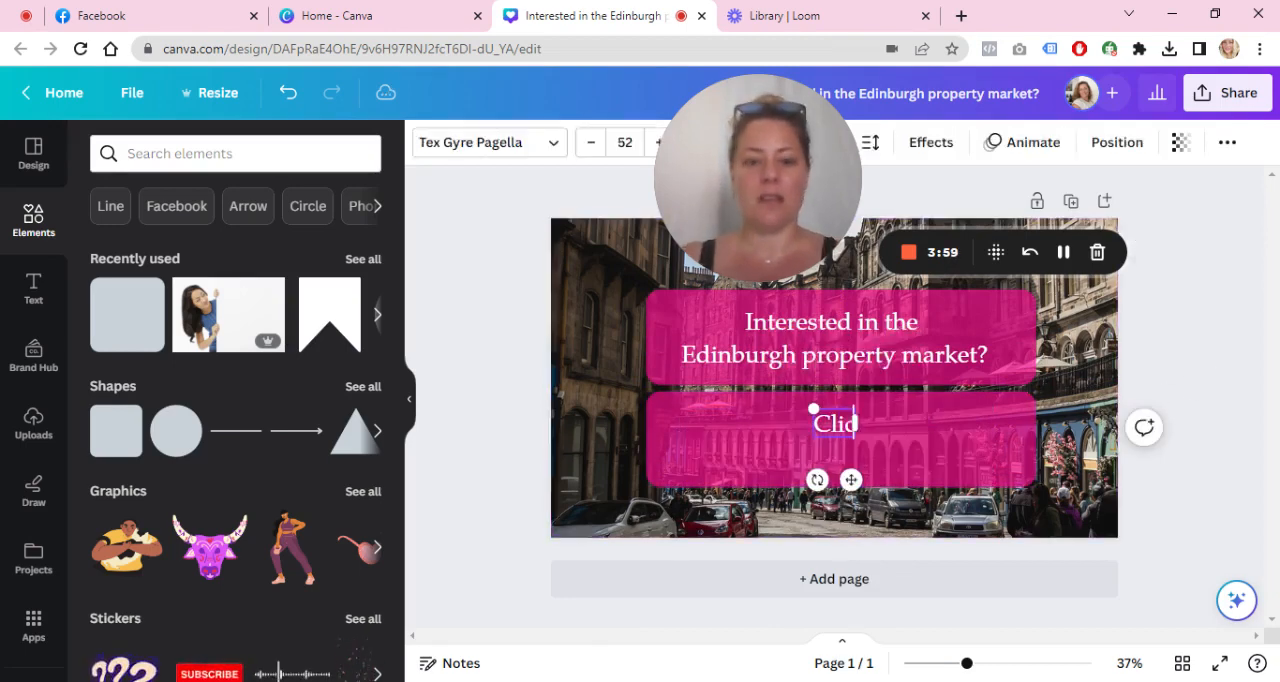
text(k here for r)
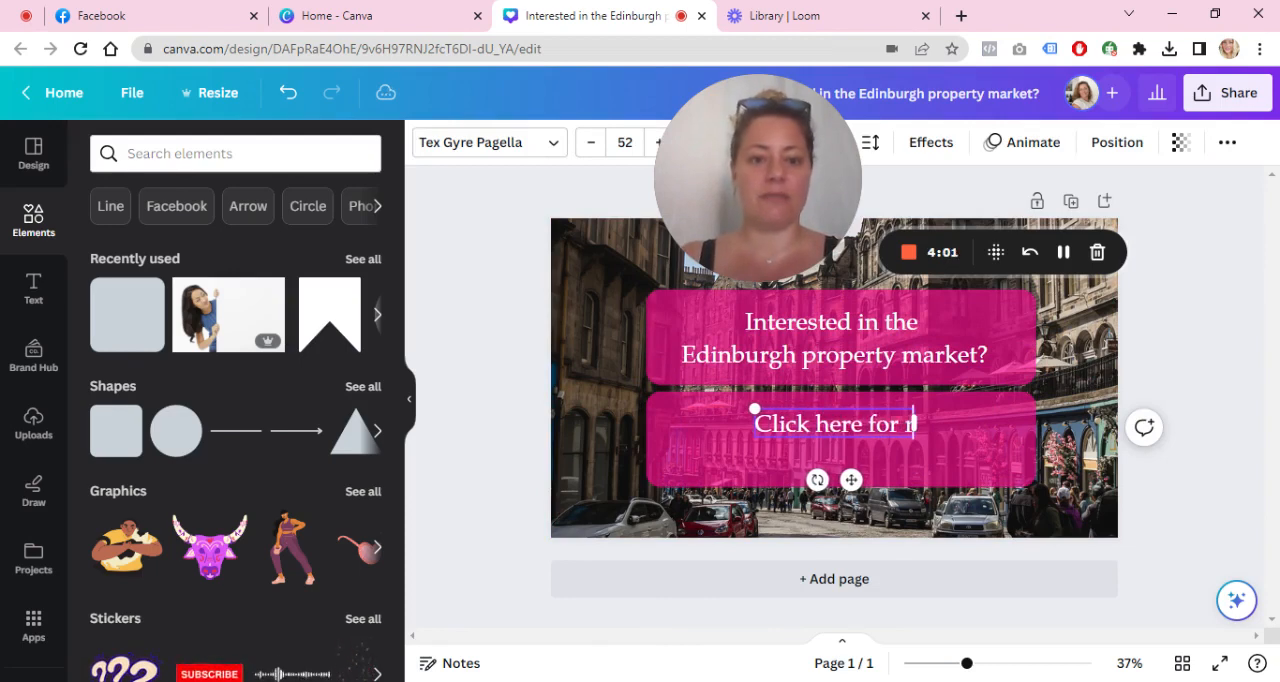
text(egular updates.)
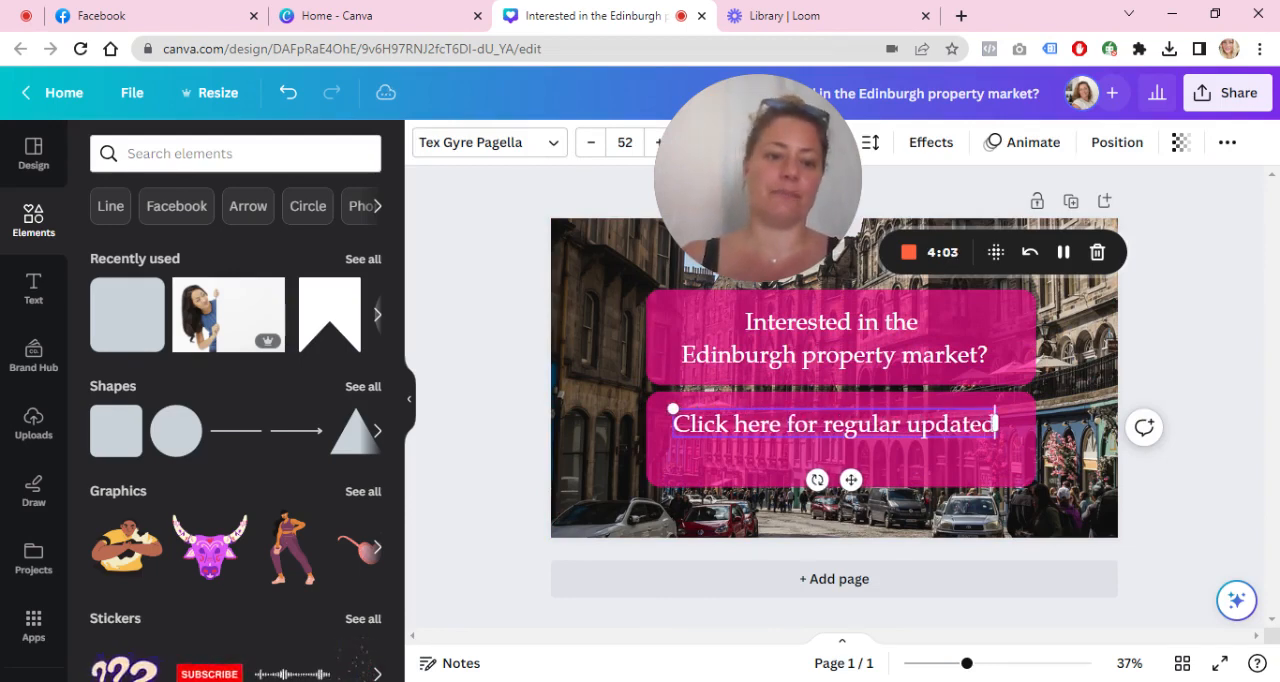
Step: Reduce the lower pink rectangle's height to about 204 px so it fits the single line of text
click(958, 503)
click(937, 484)
drag(828, 465, 824, 456)
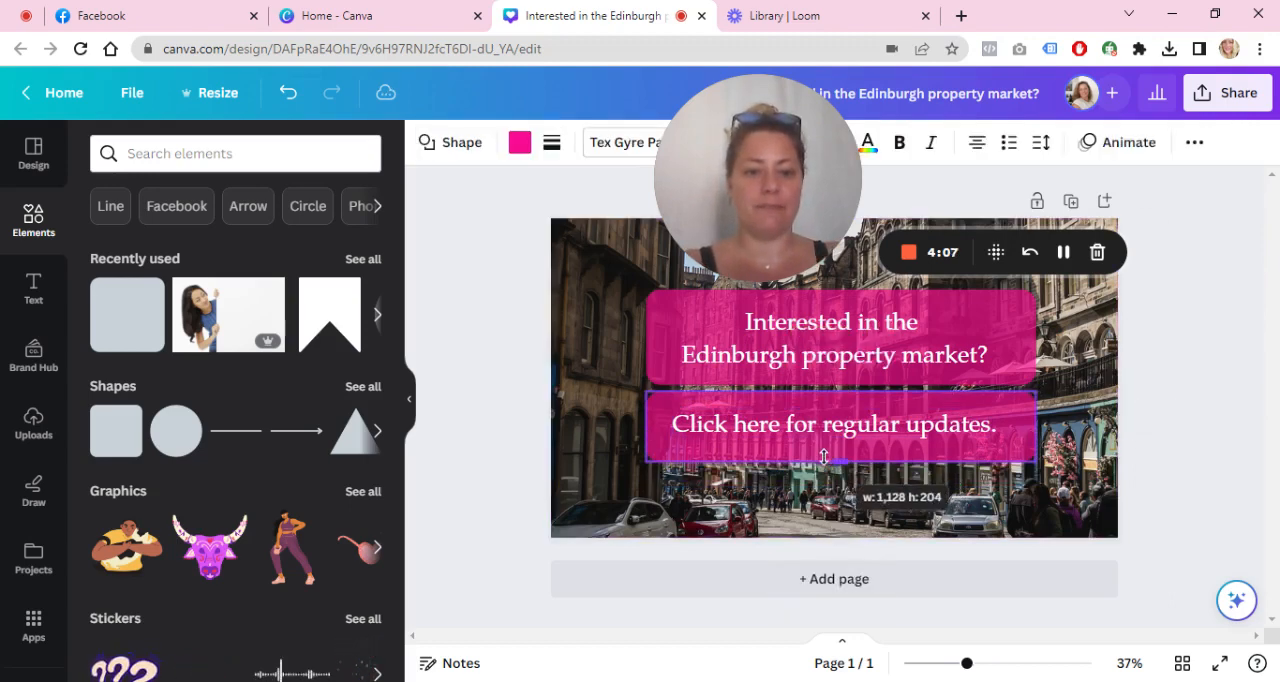
click(1221, 389)
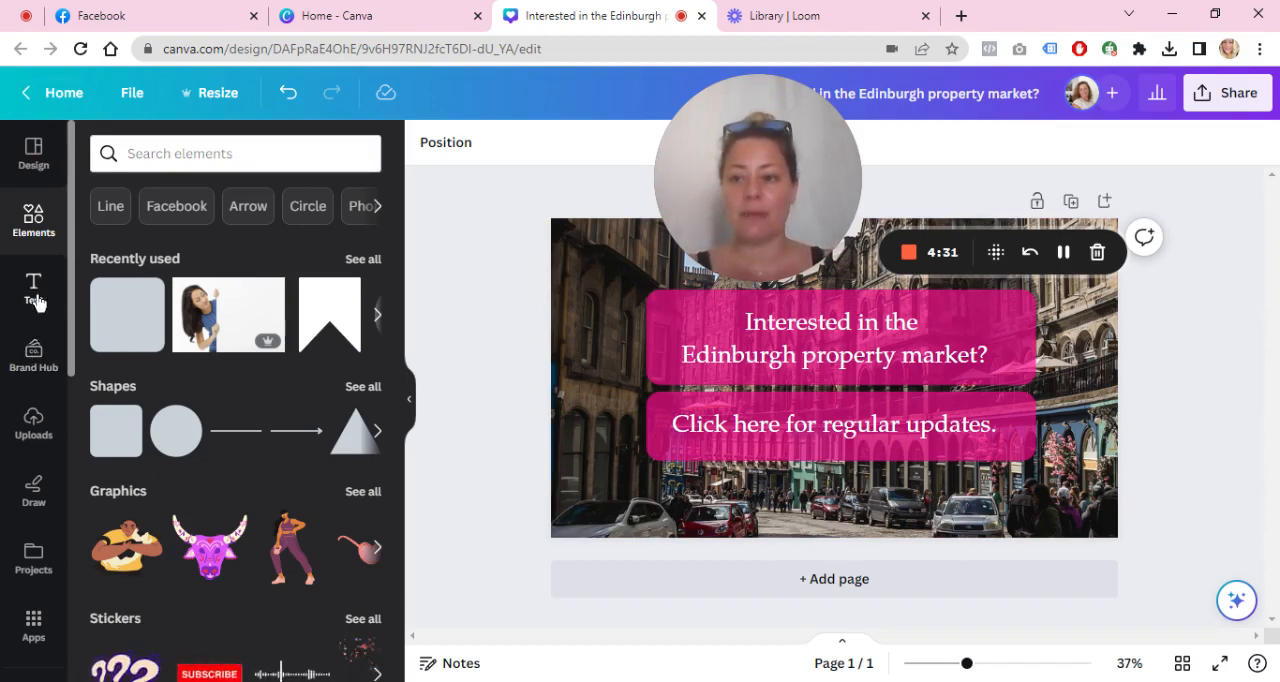
Step: Add the uploaded FindersKeepers logo, shrink it and centre it over the lower edge of the lower pink box
click(33, 443)
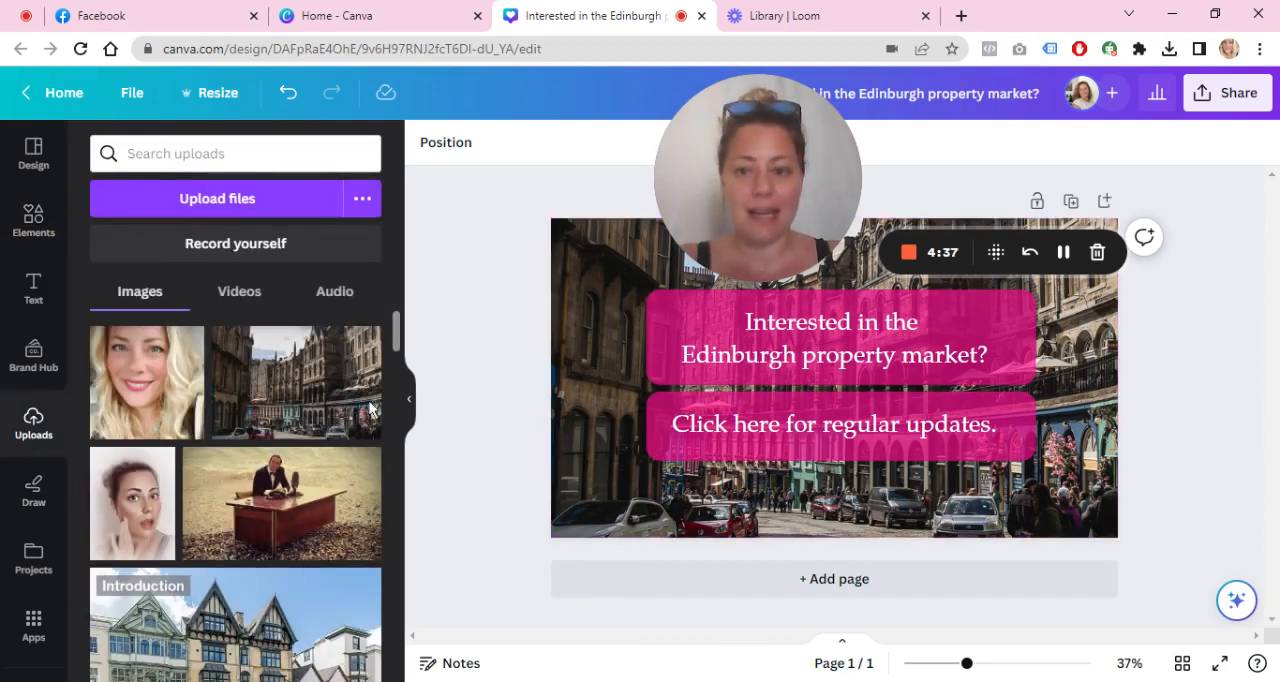
drag(395, 326, 395, 355)
drag(247, 595, 851, 488)
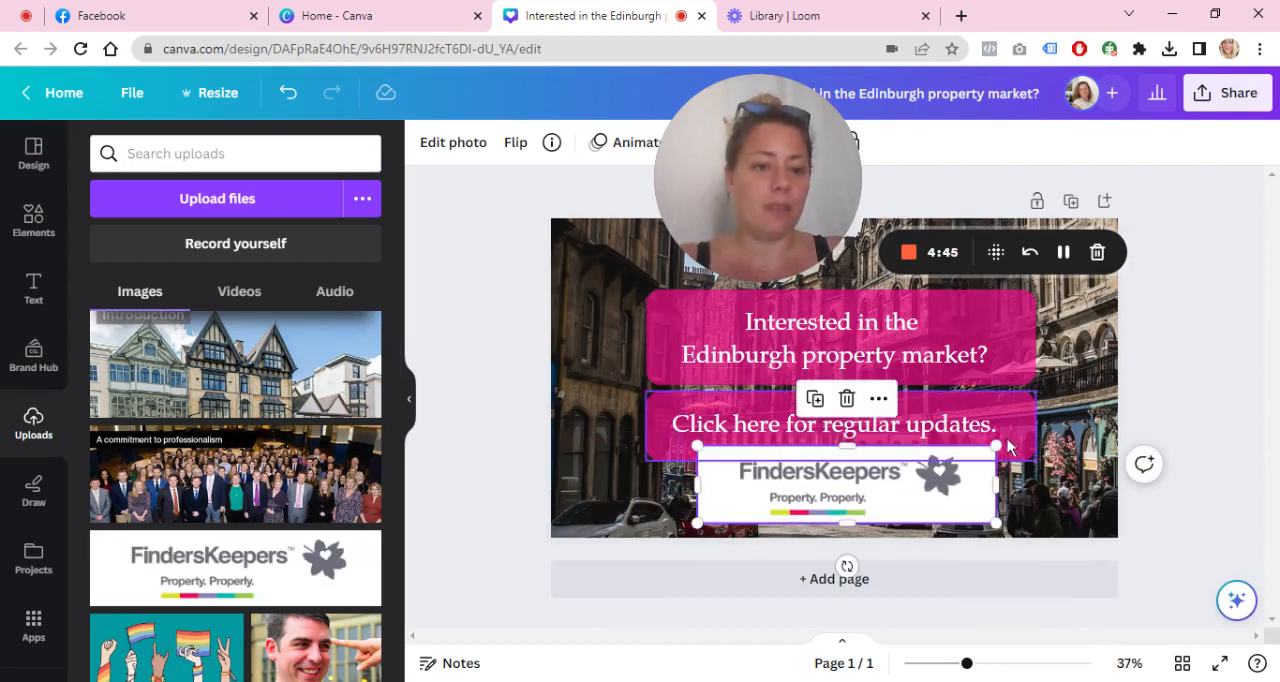
drag(996, 445, 957, 455)
drag(843, 510, 856, 505)
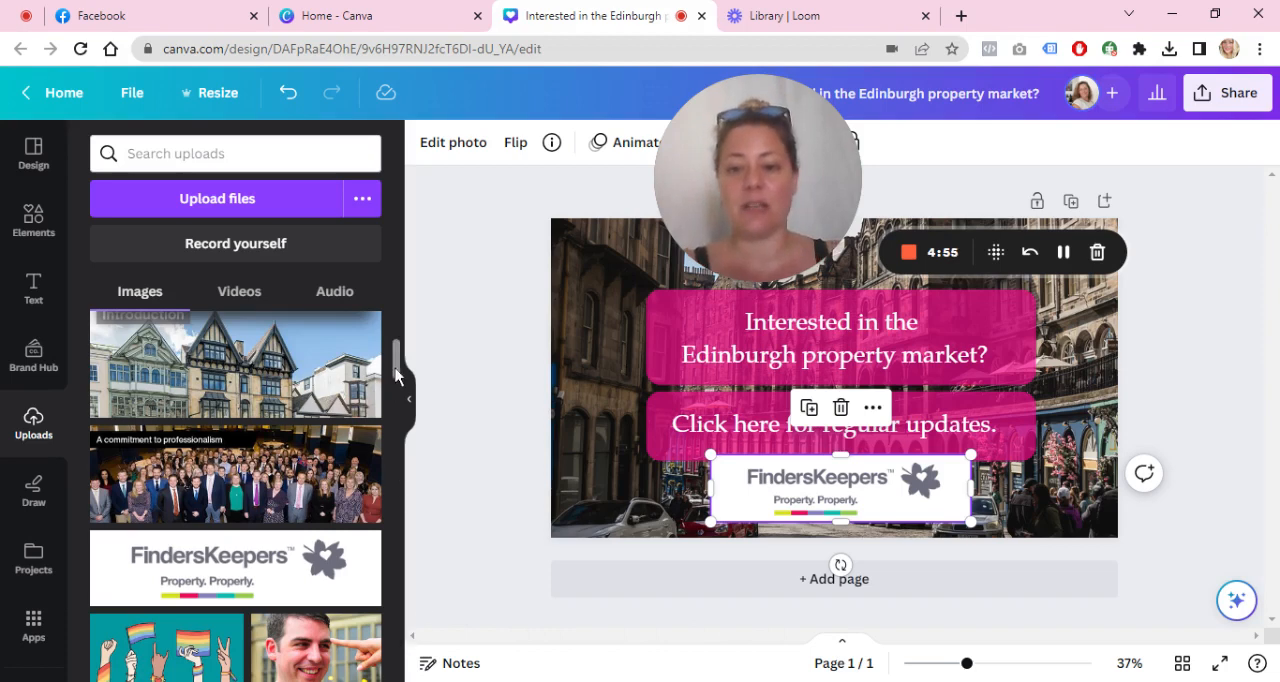
Step: Add the uploaded blonde portrait, shrink it into the lower-right corner of the cover, and delete the FindersKeepers logo
drag(396, 375, 394, 330)
drag(150, 375, 803, 370)
drag(866, 313, 651, 457)
drag(579, 507, 1063, 455)
click(867, 498)
key(Delete)
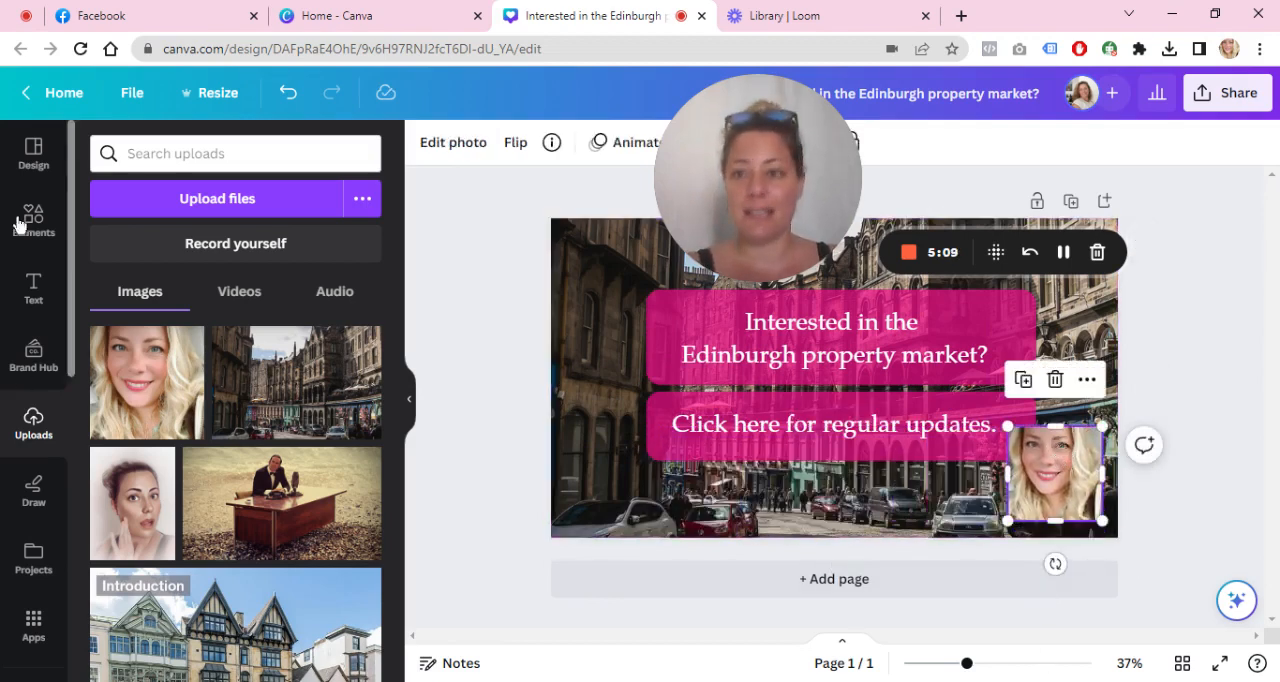
Step: Switch to the Facebook home page and return to the Canva cover design
click(117, 26)
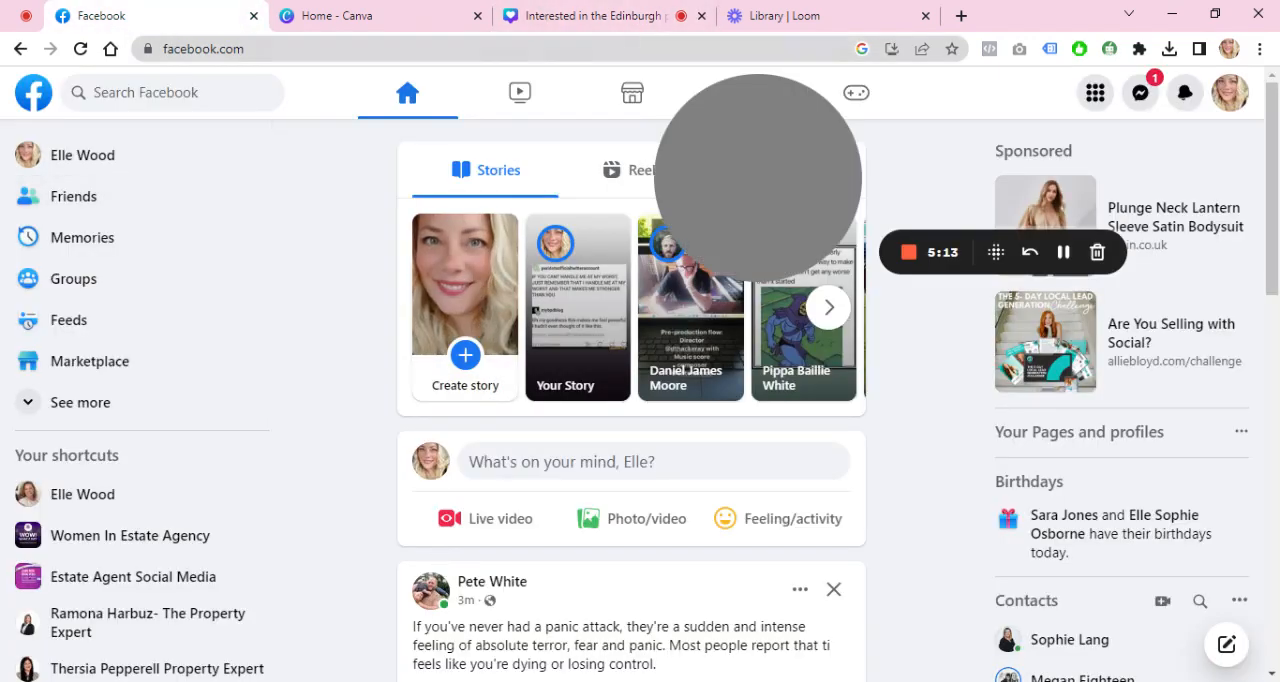
click(600, 20)
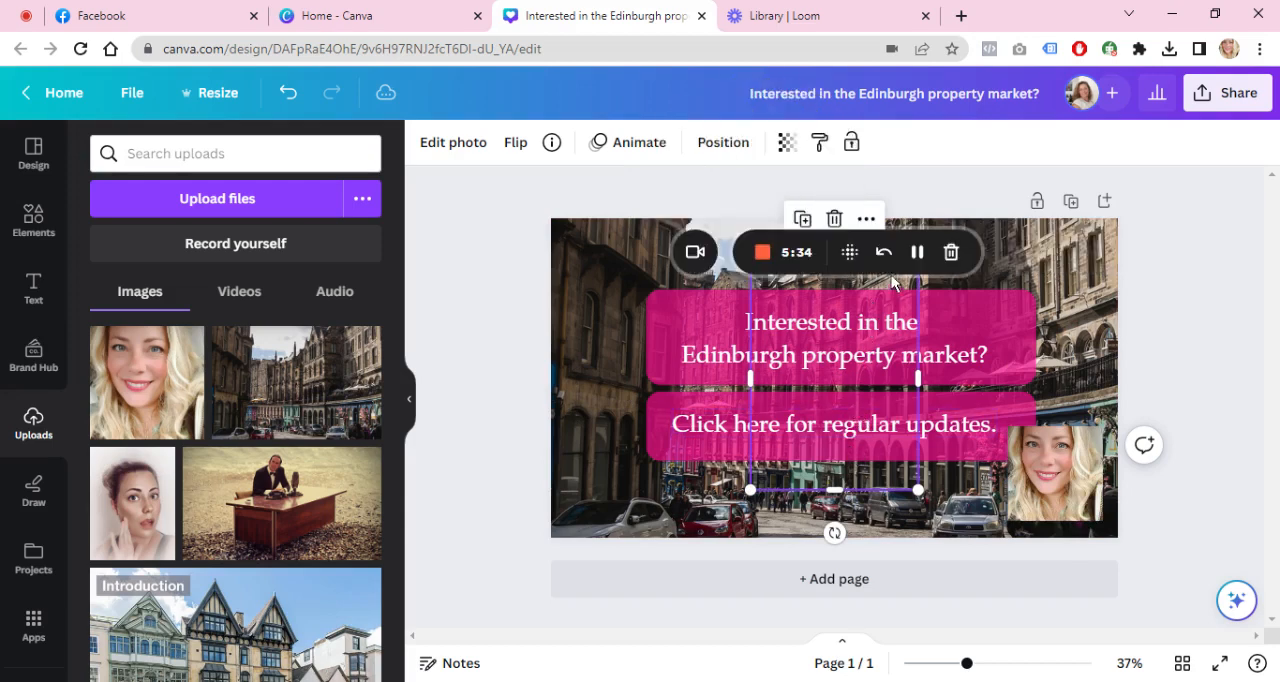
Step: Move the selected portrait so it overlaps the cover's lower edge, right of centre, and add a blank second page
drag(888, 291, 957, 404)
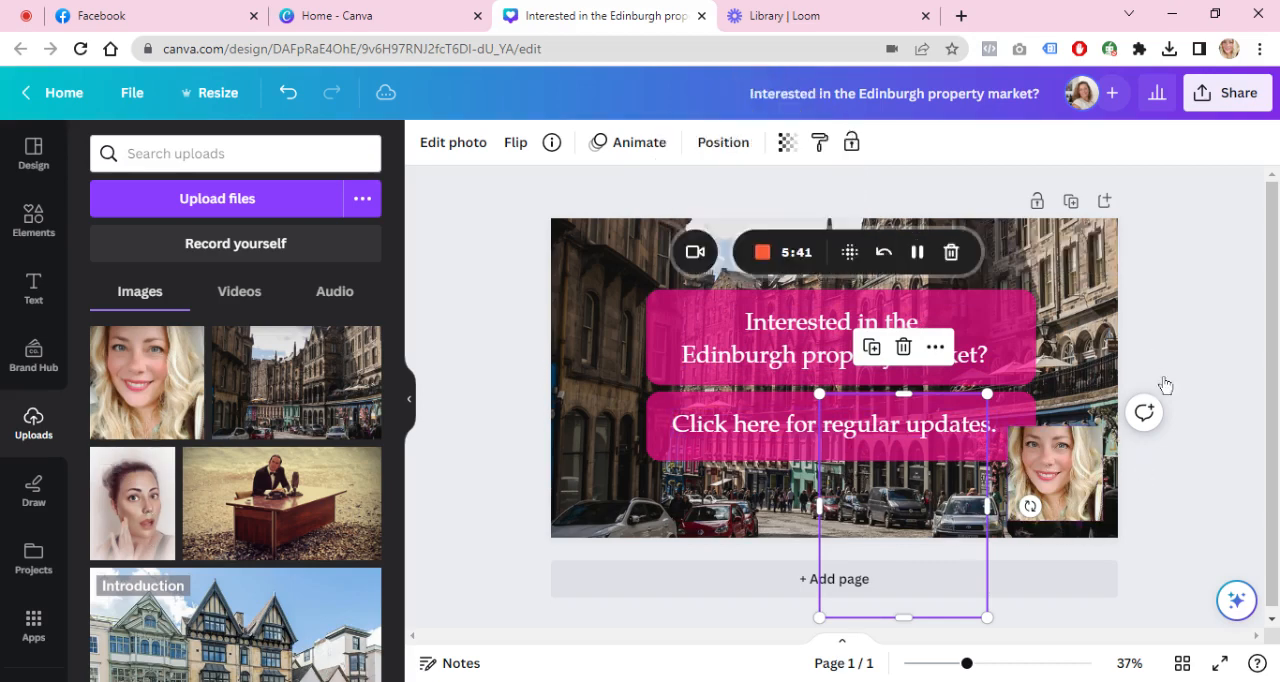
click(990, 565)
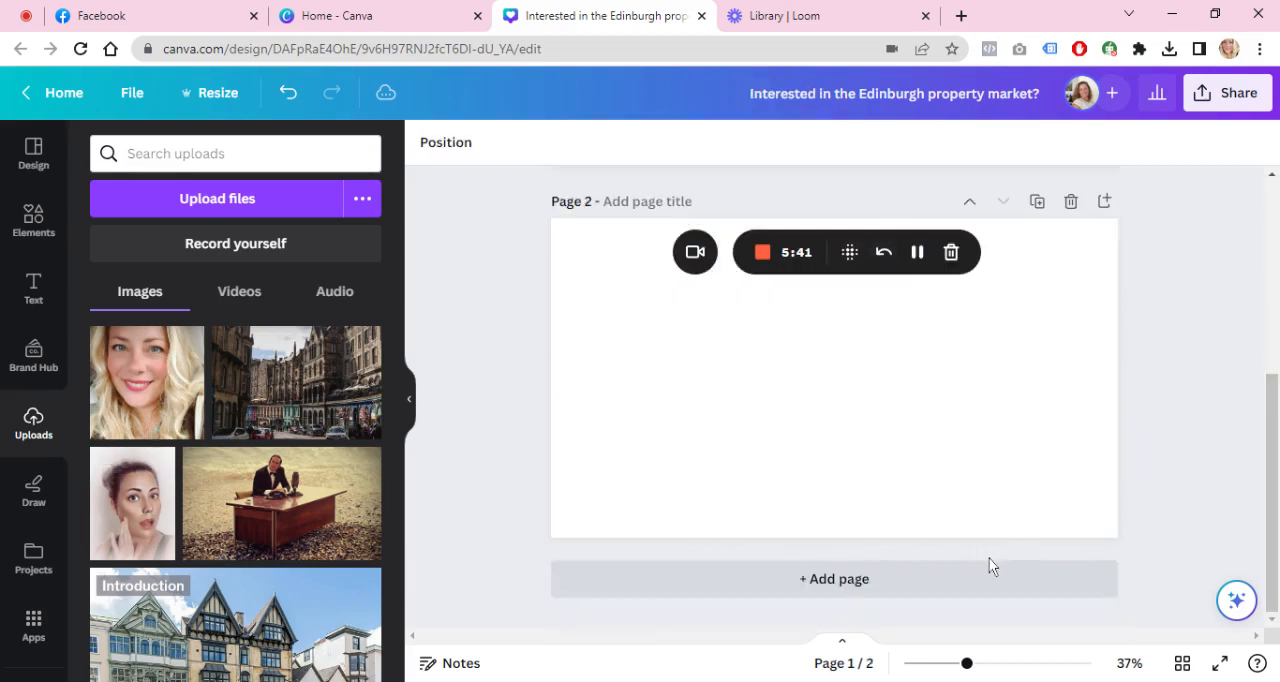
drag(1271, 385, 1265, 183)
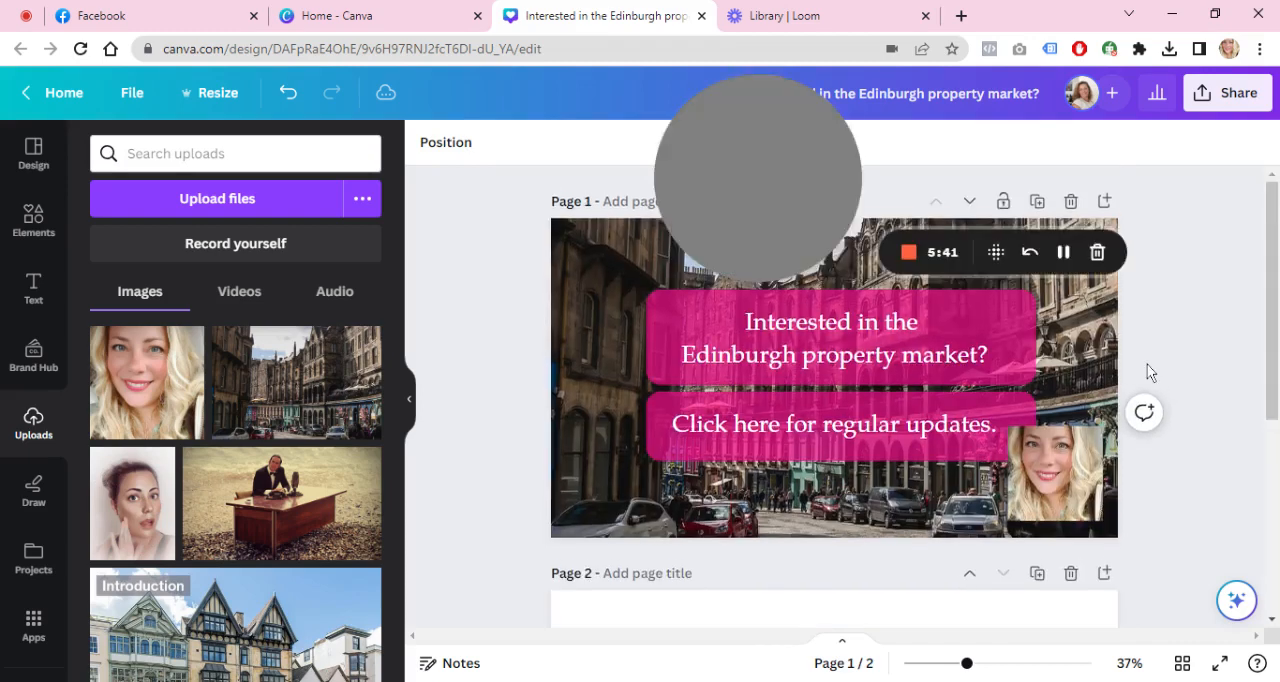
Step: Delete the blonde portrait from the lower-right corner of the cover
click(1020, 490)
key(Delete)
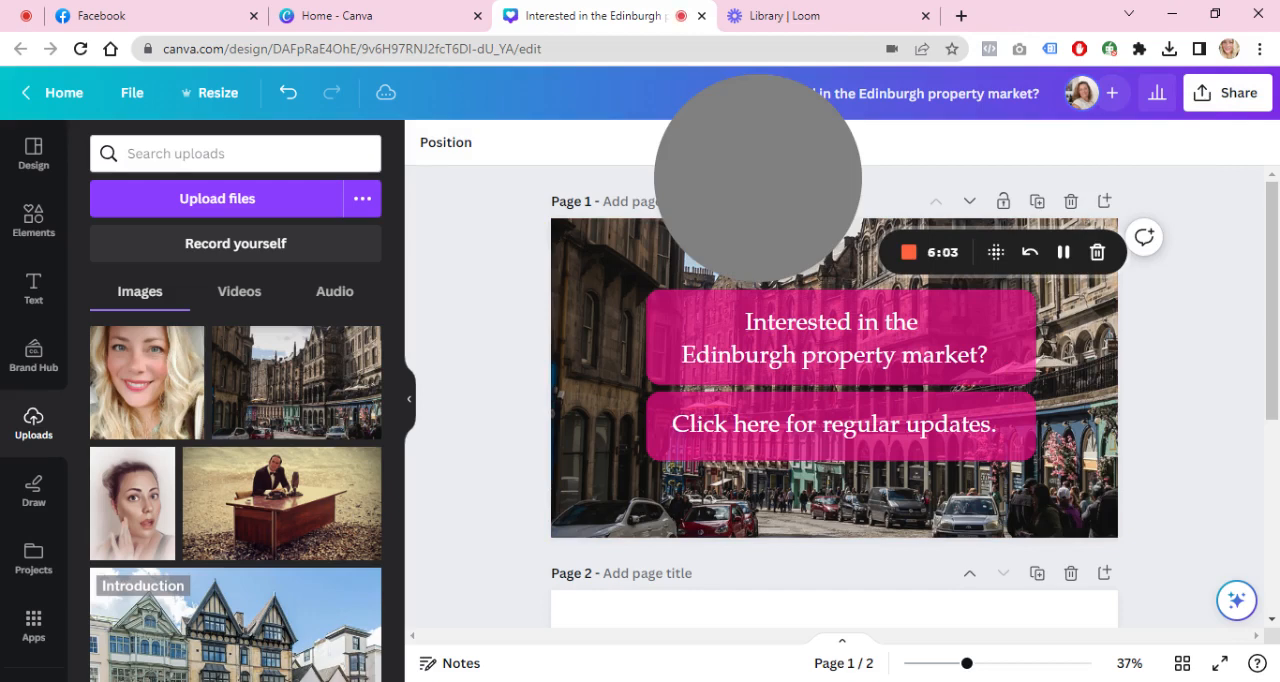
Step: Download only page 1 of the cover design as a PNG
click(1206, 97)
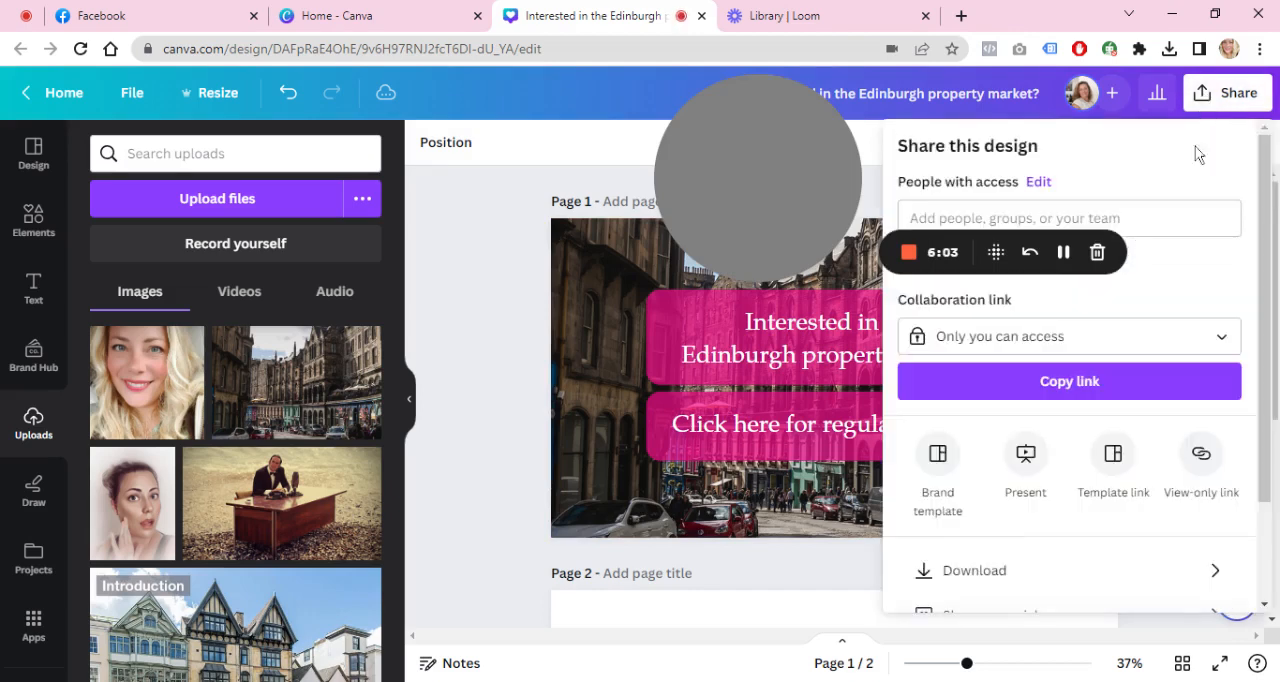
click(1023, 579)
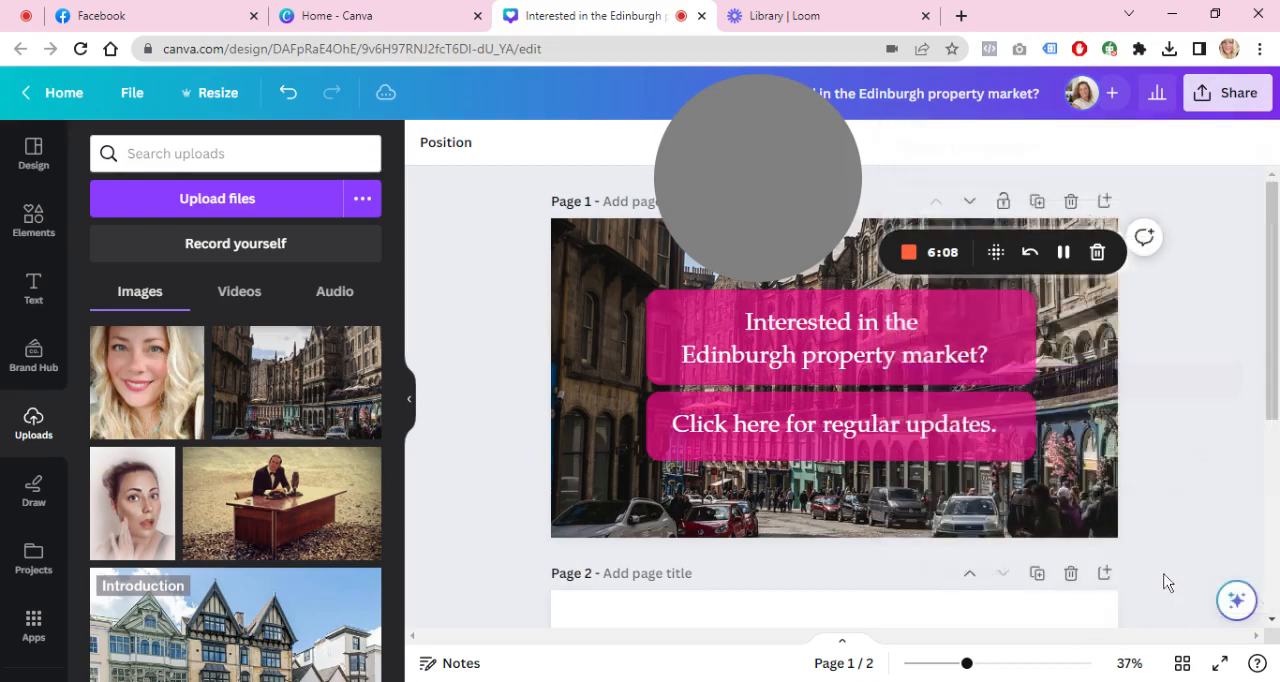
click(1214, 95)
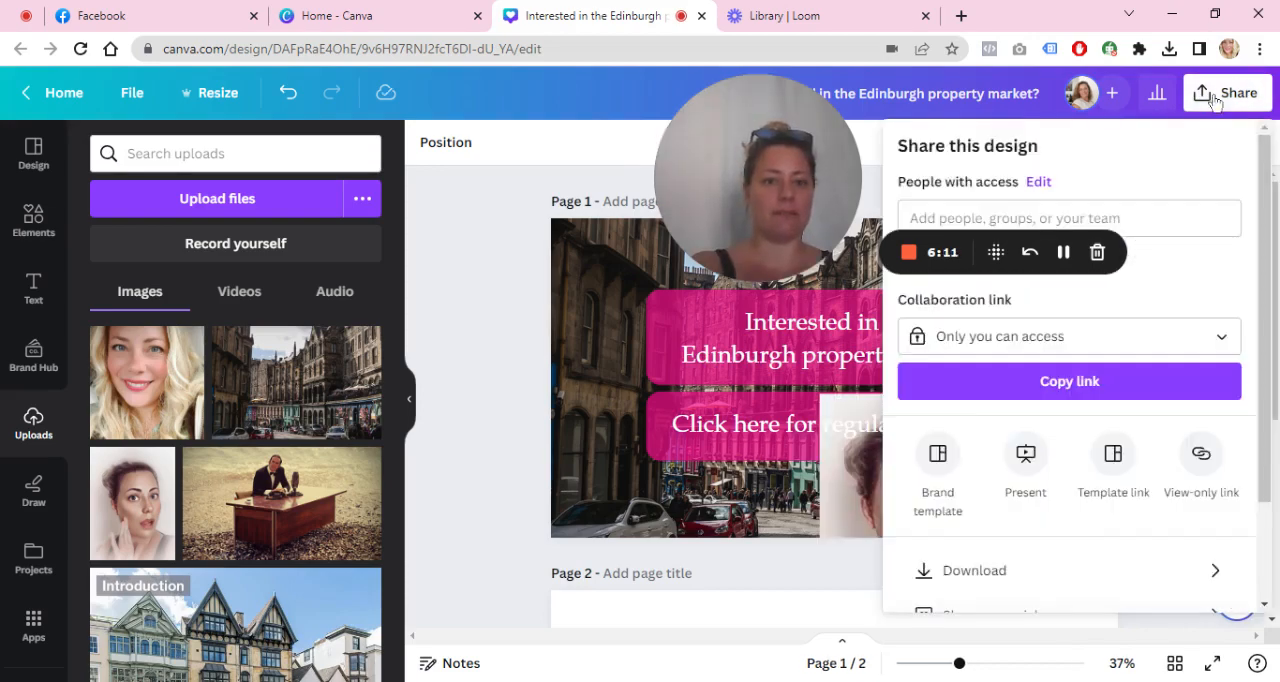
click(1154, 573)
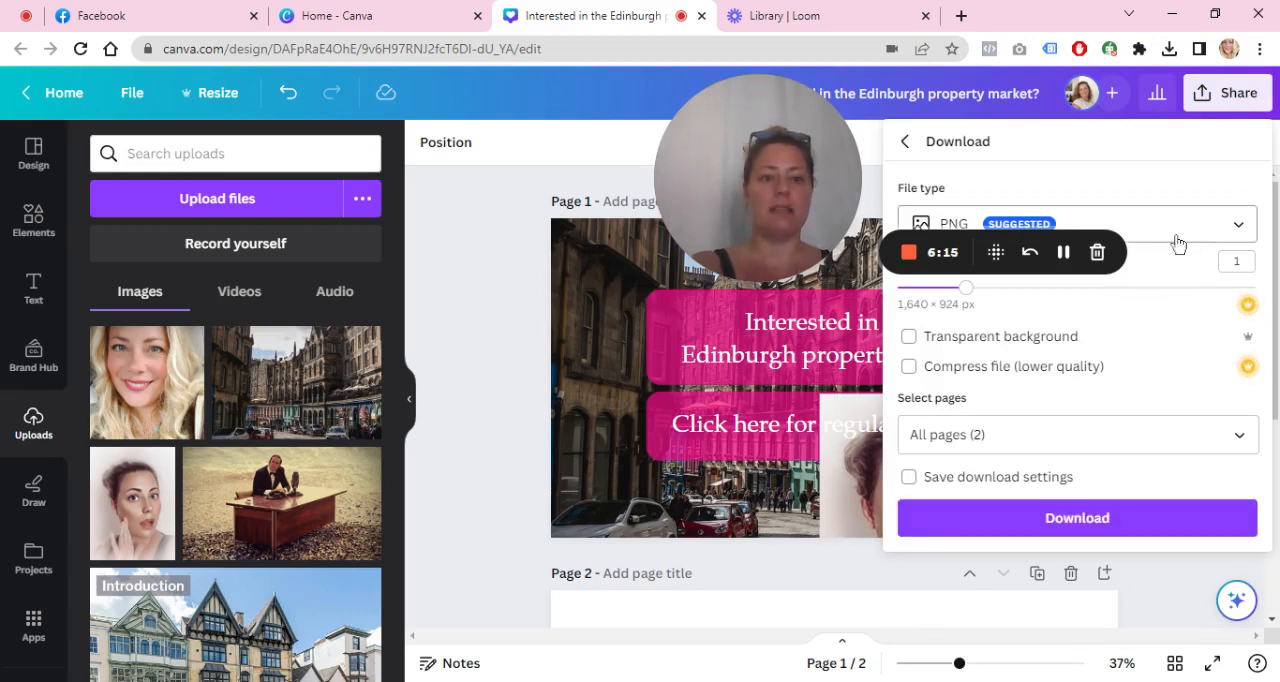
click(1078, 434)
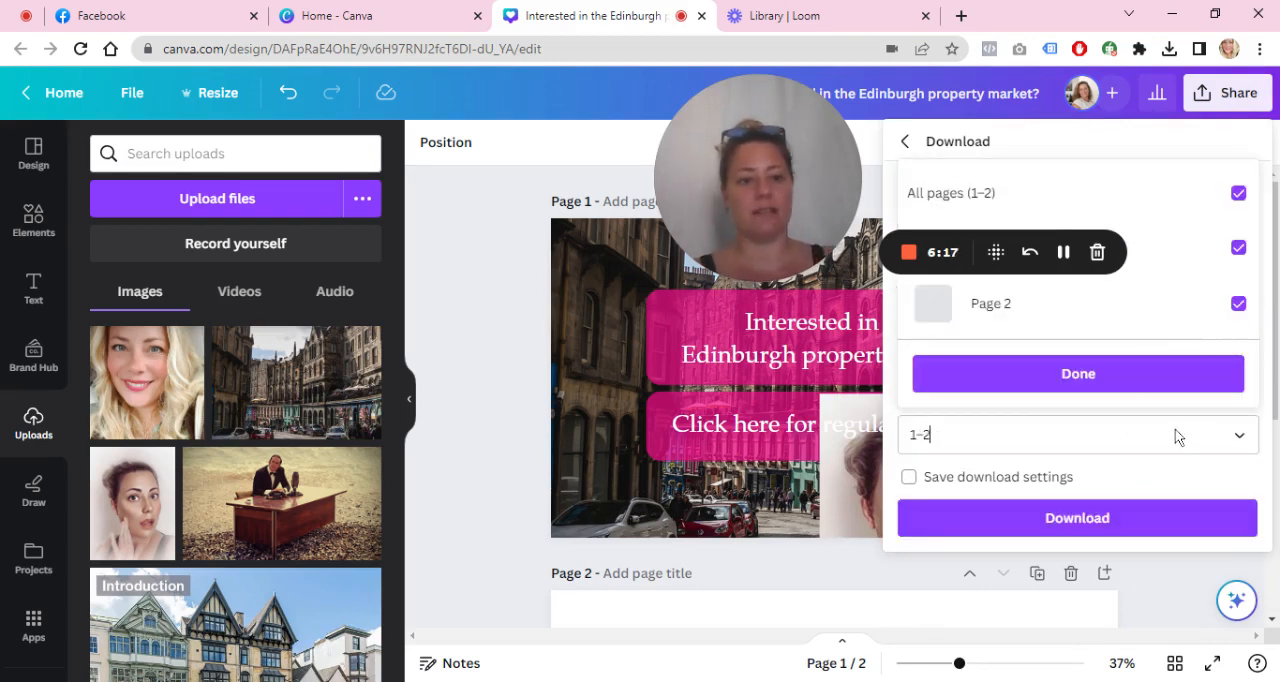
click(1238, 303)
click(1238, 248)
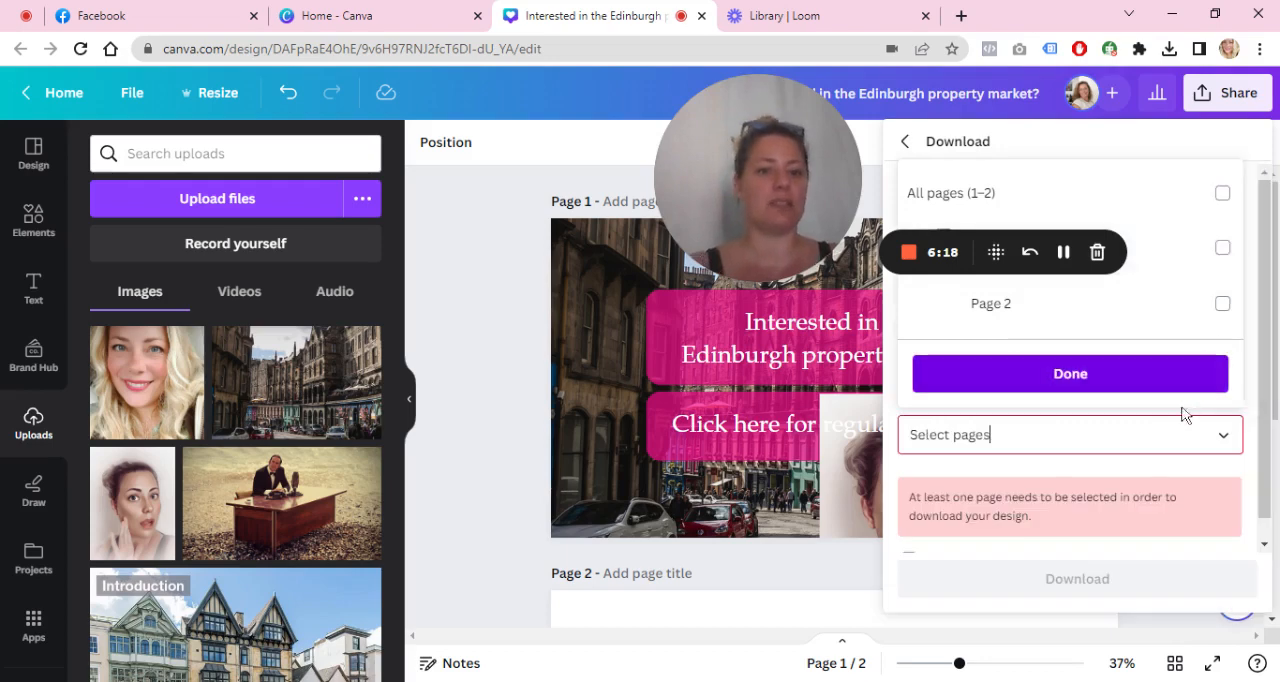
click(1238, 248)
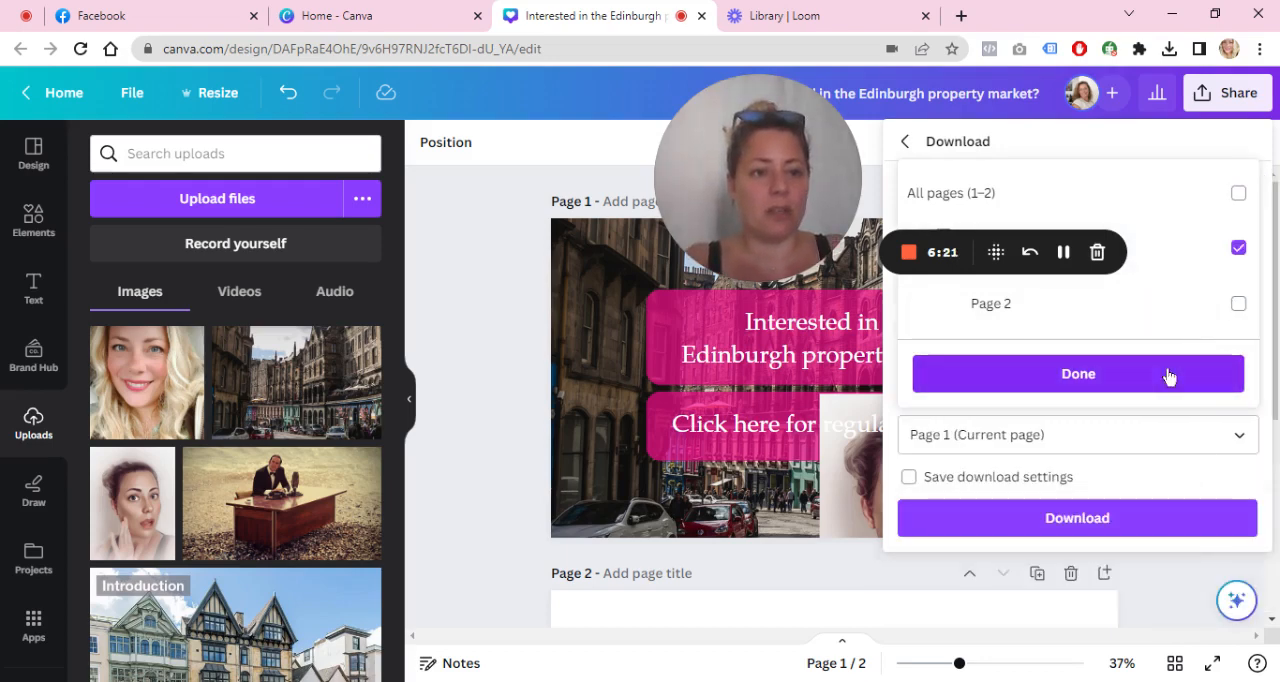
click(1145, 530)
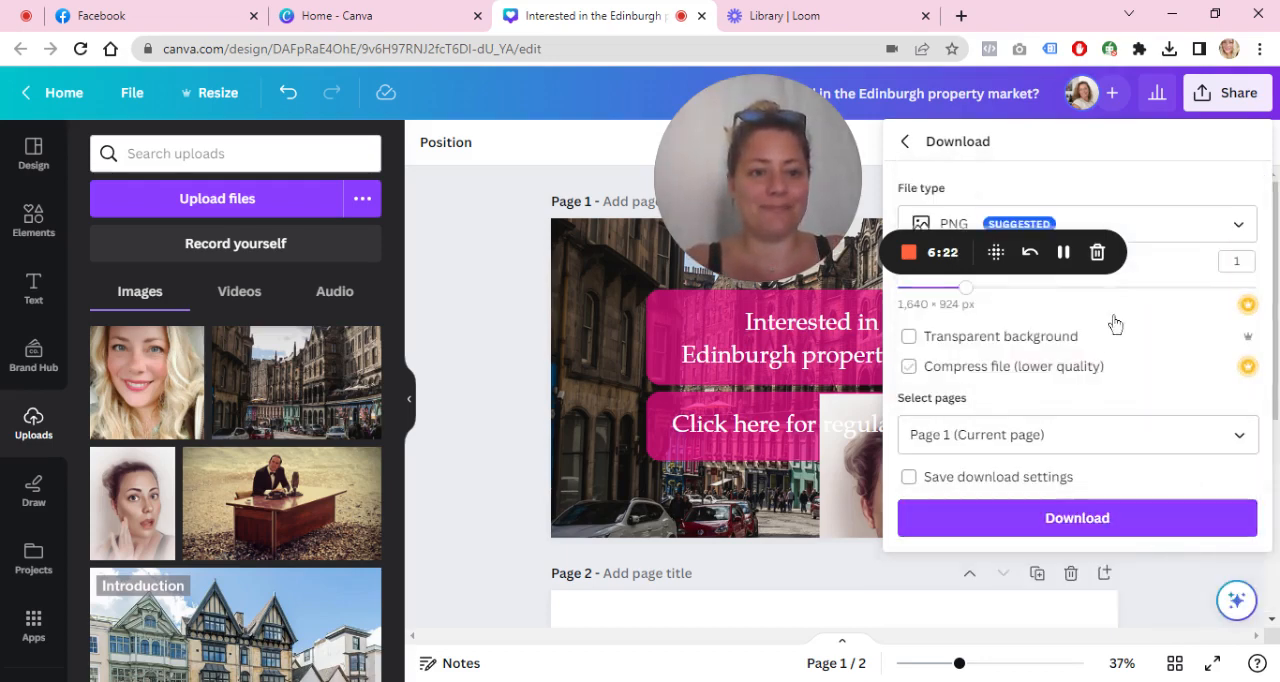
click(1067, 257)
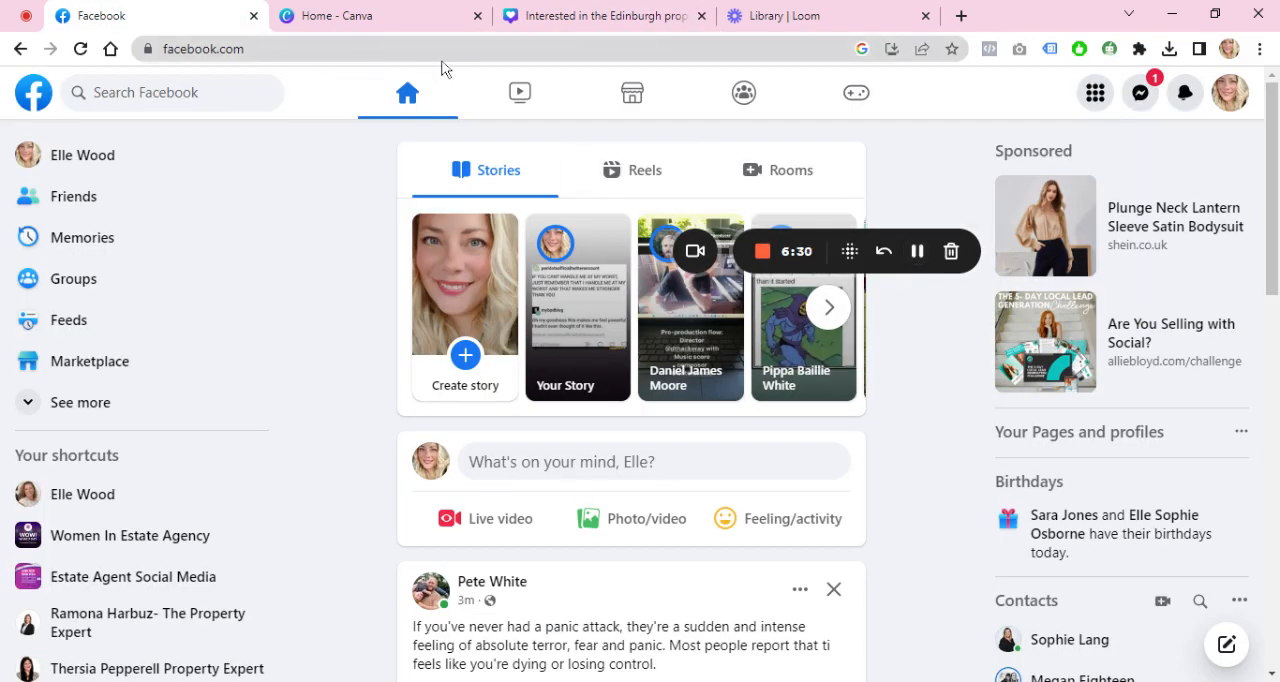
click(1236, 112)
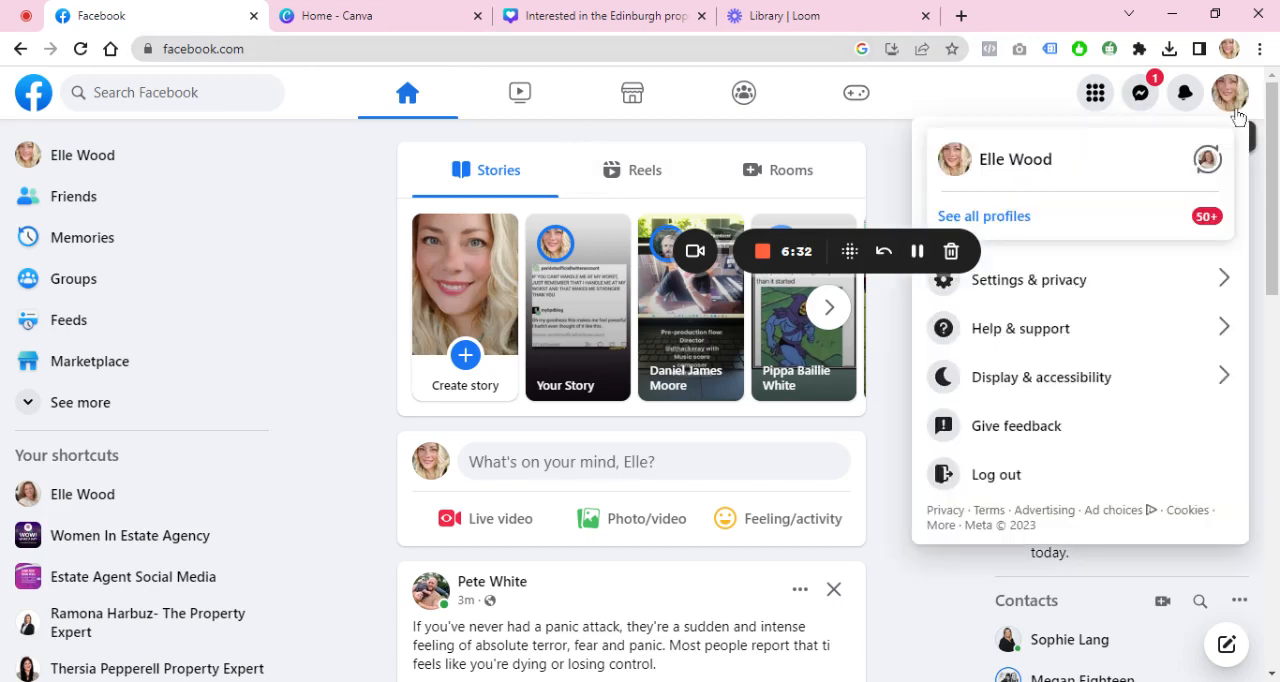
click(1137, 229)
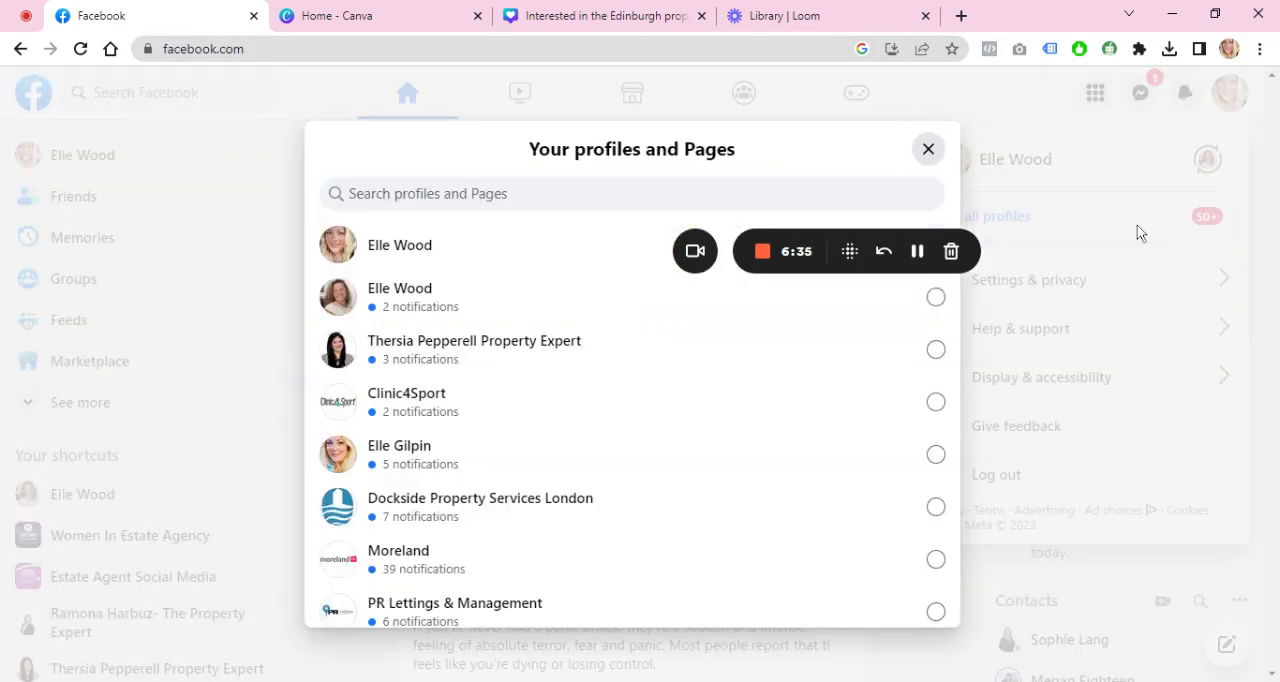
click(477, 291)
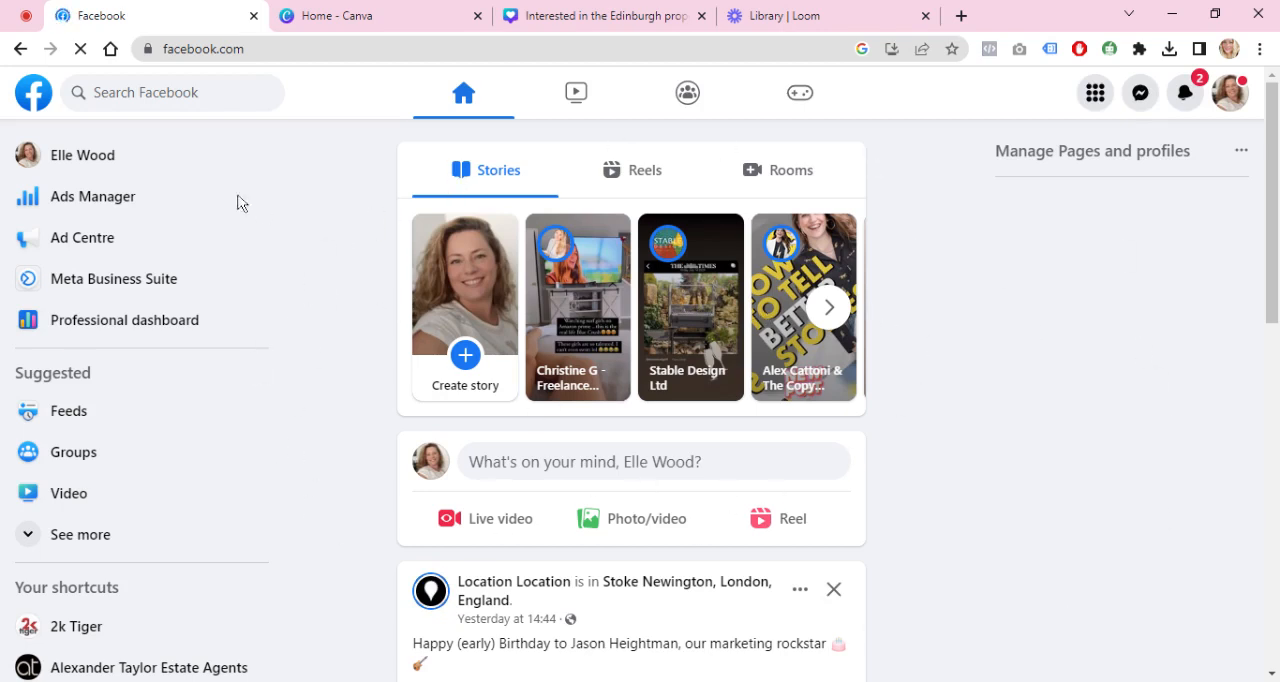
click(82, 155)
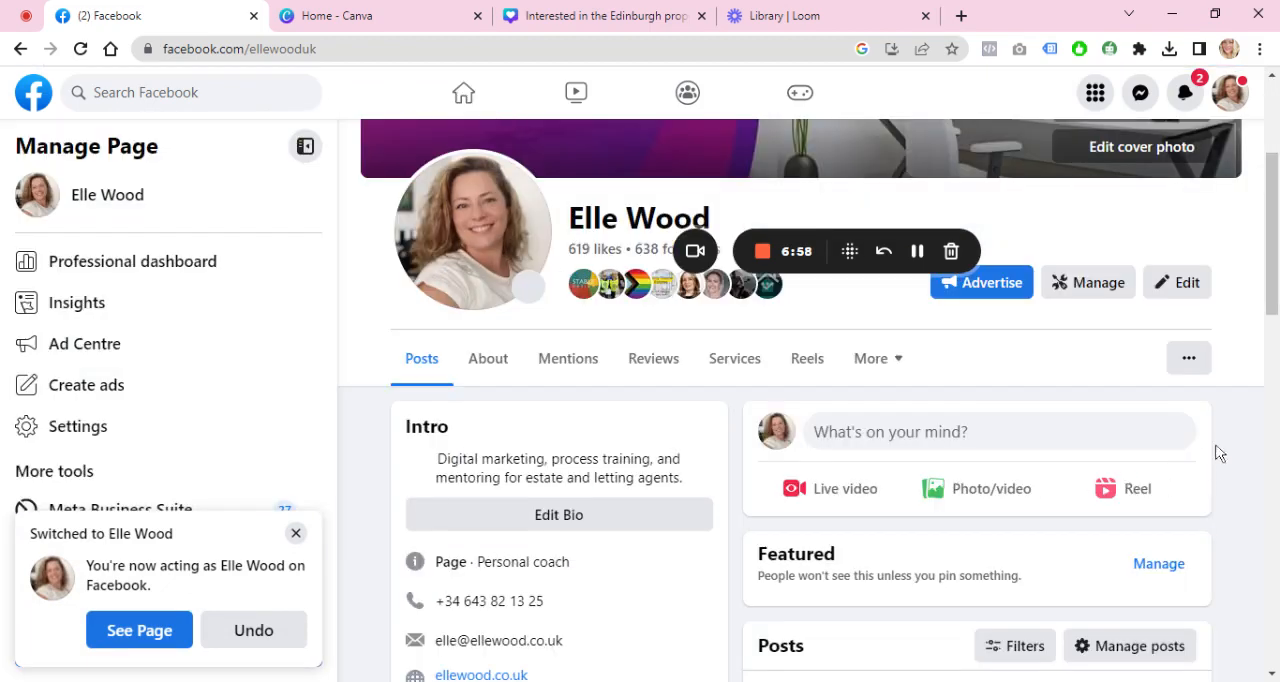
Step: Upload the Edinburgh street photo as the Page's cover, reposition it to show the lower street area, and save the changes
scroll(1274, 318, up, 3)
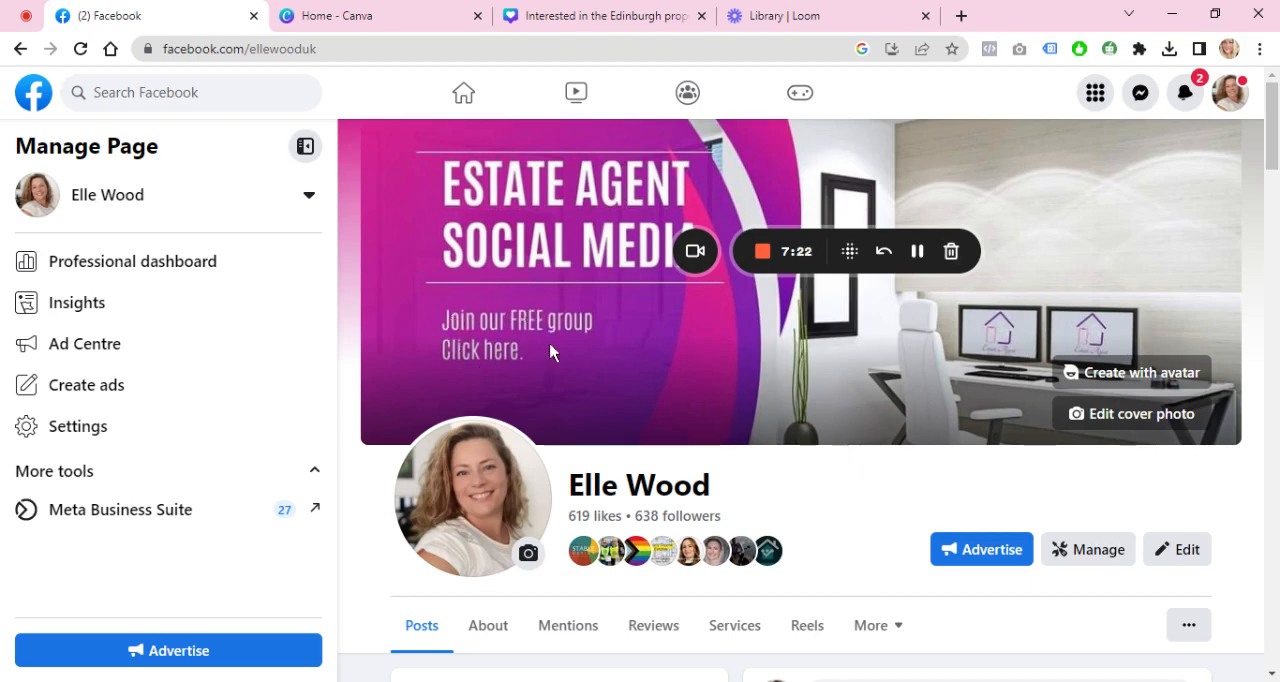
click(1116, 420)
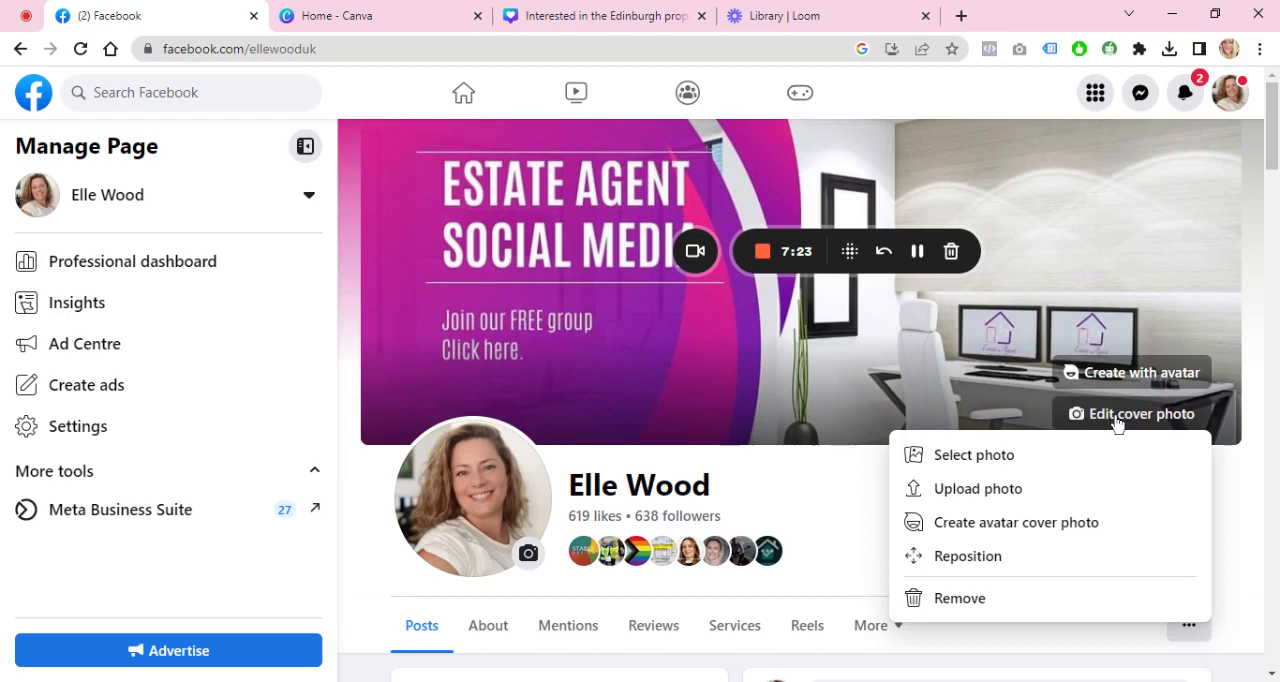
click(1026, 490)
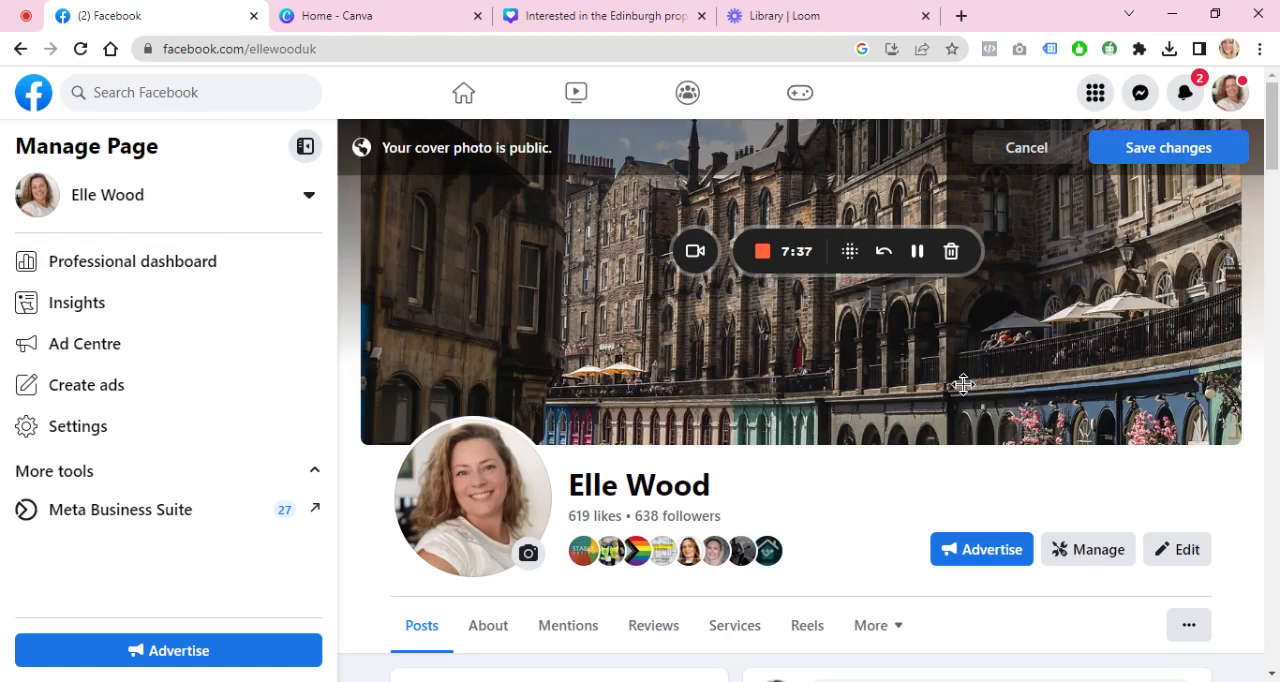
drag(963, 380, 1020, 251)
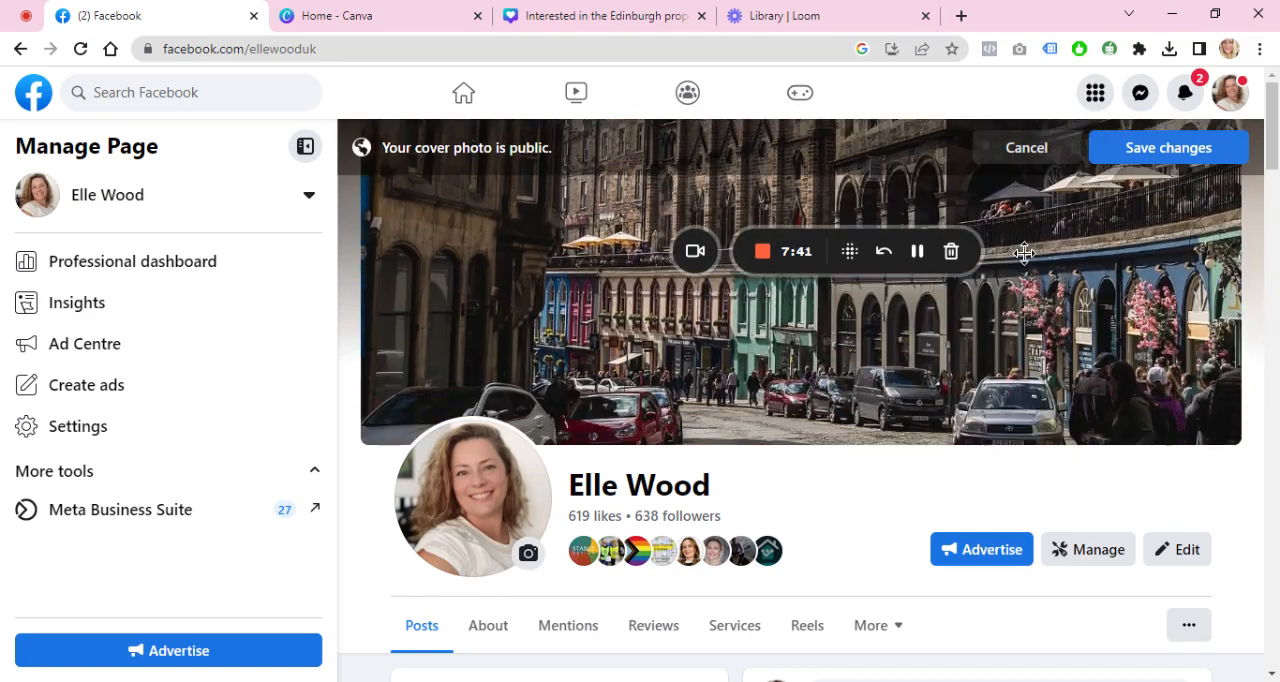
click(1122, 148)
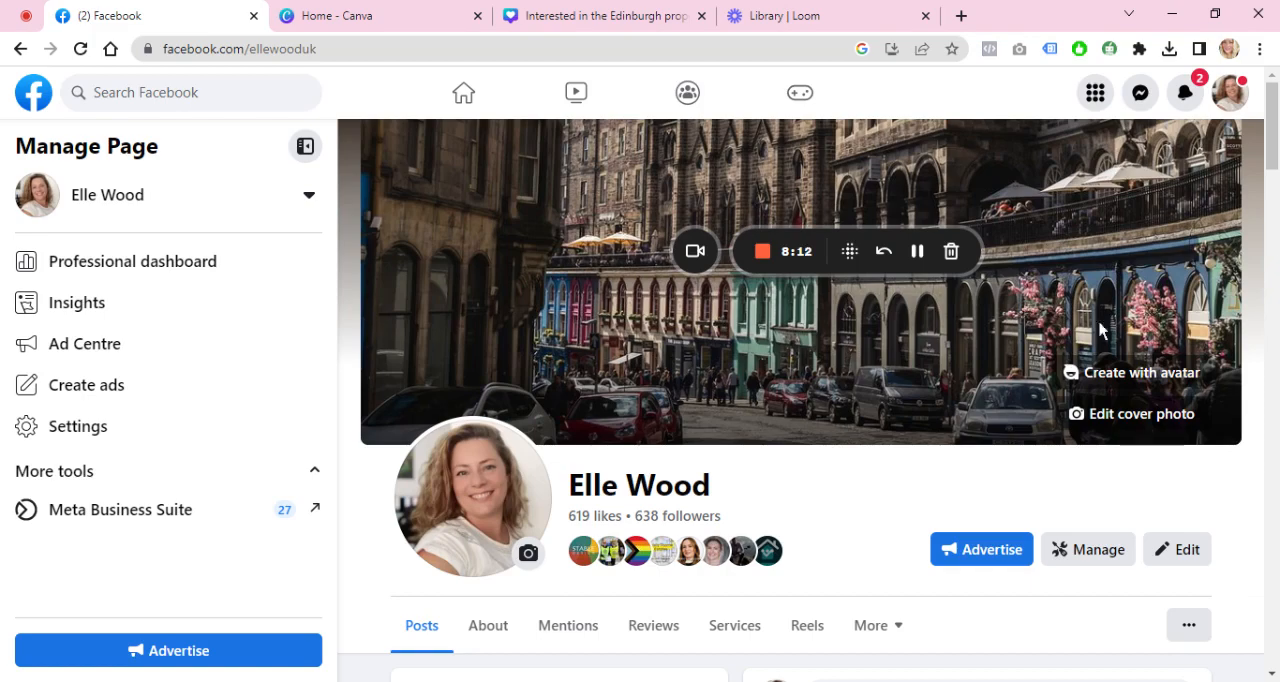
click(751, 317)
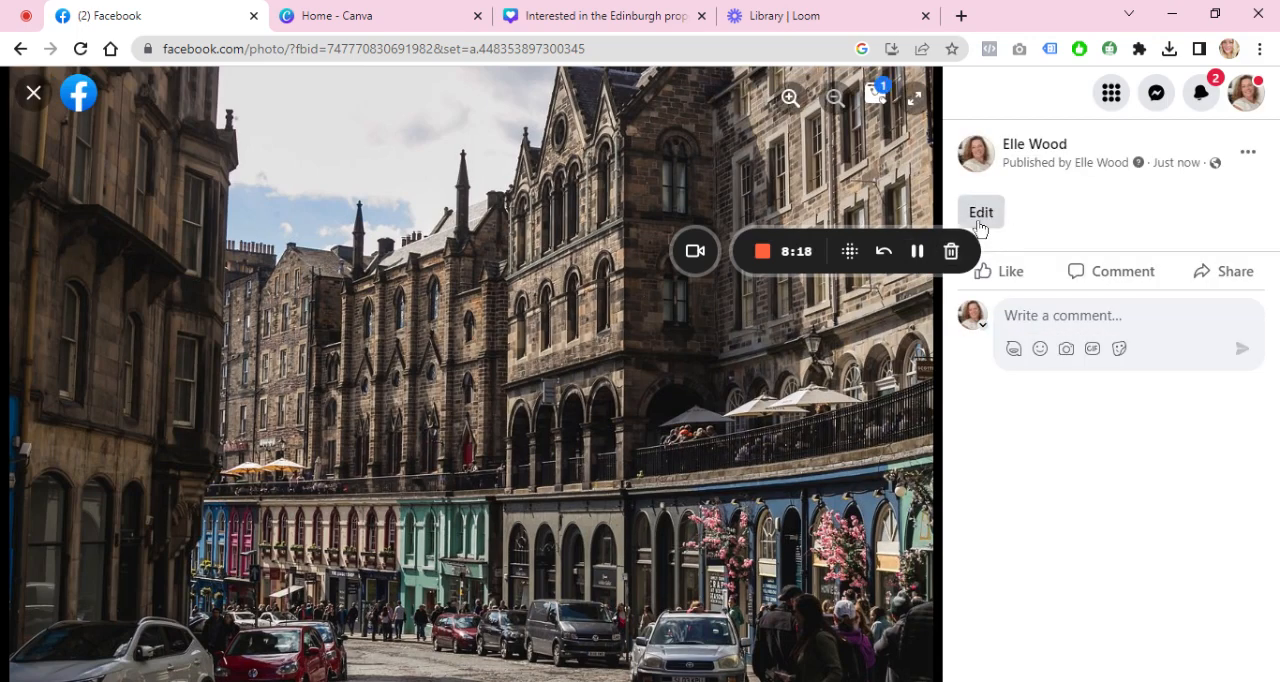
click(984, 220)
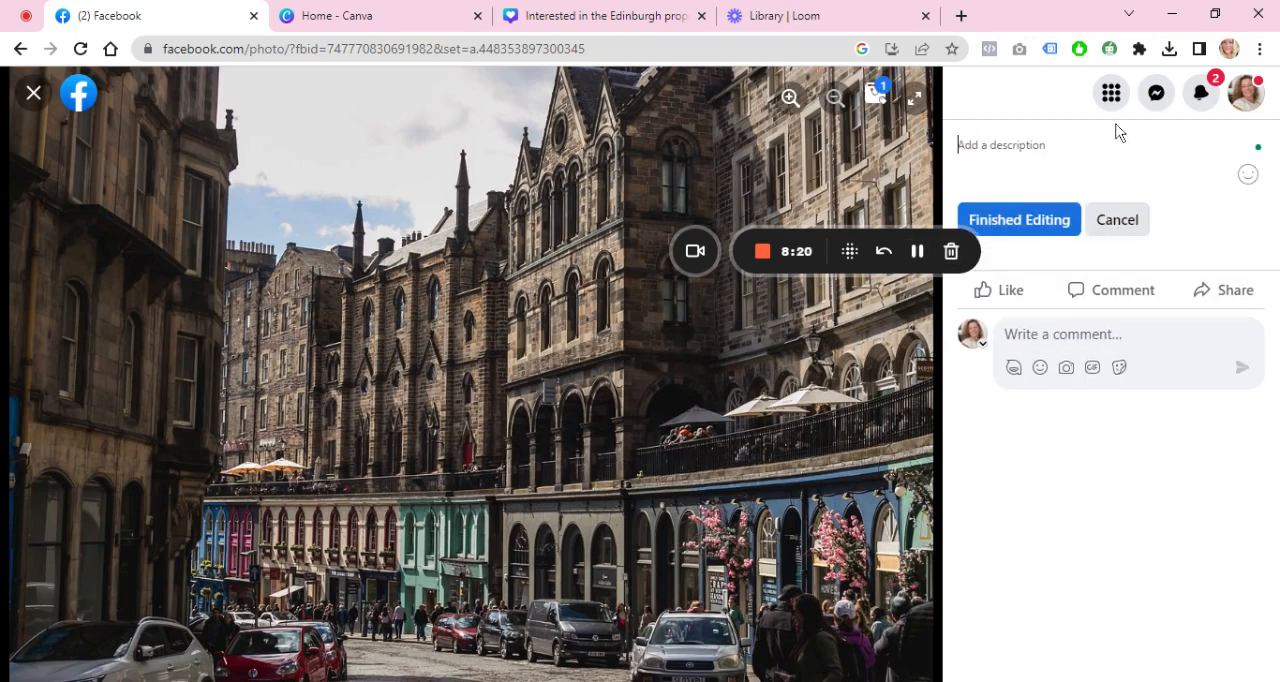
text(Interested in E)
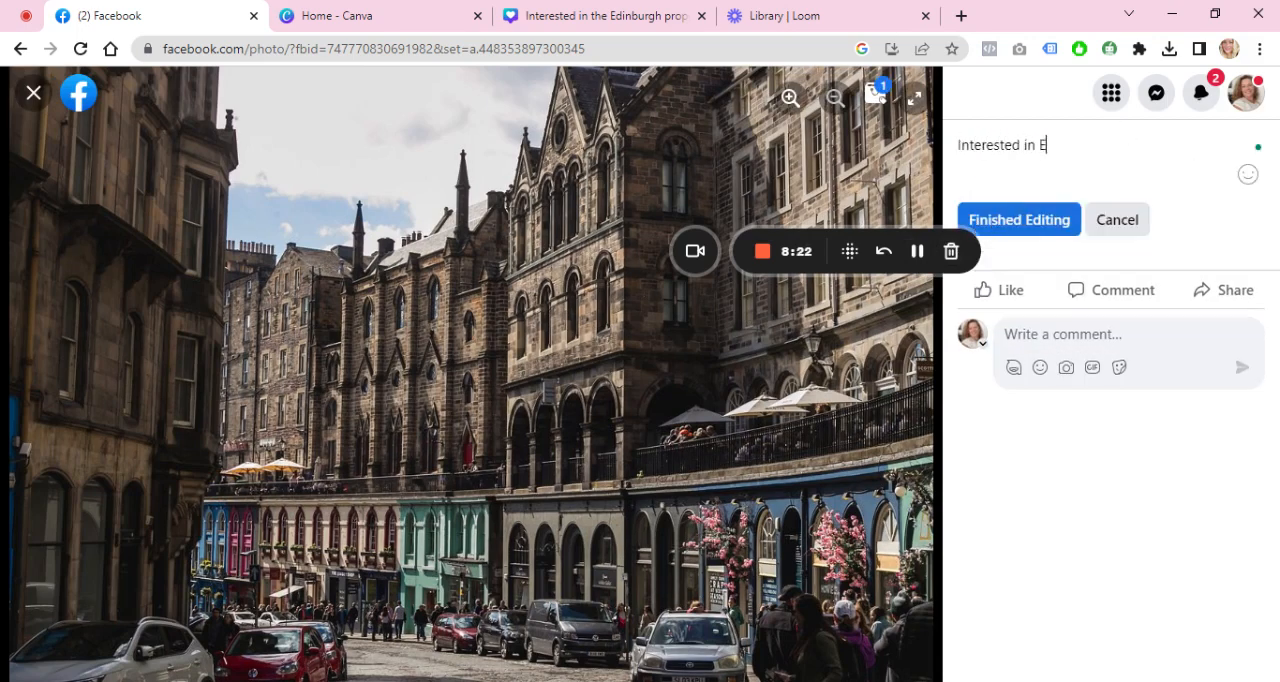
text(dinburg)
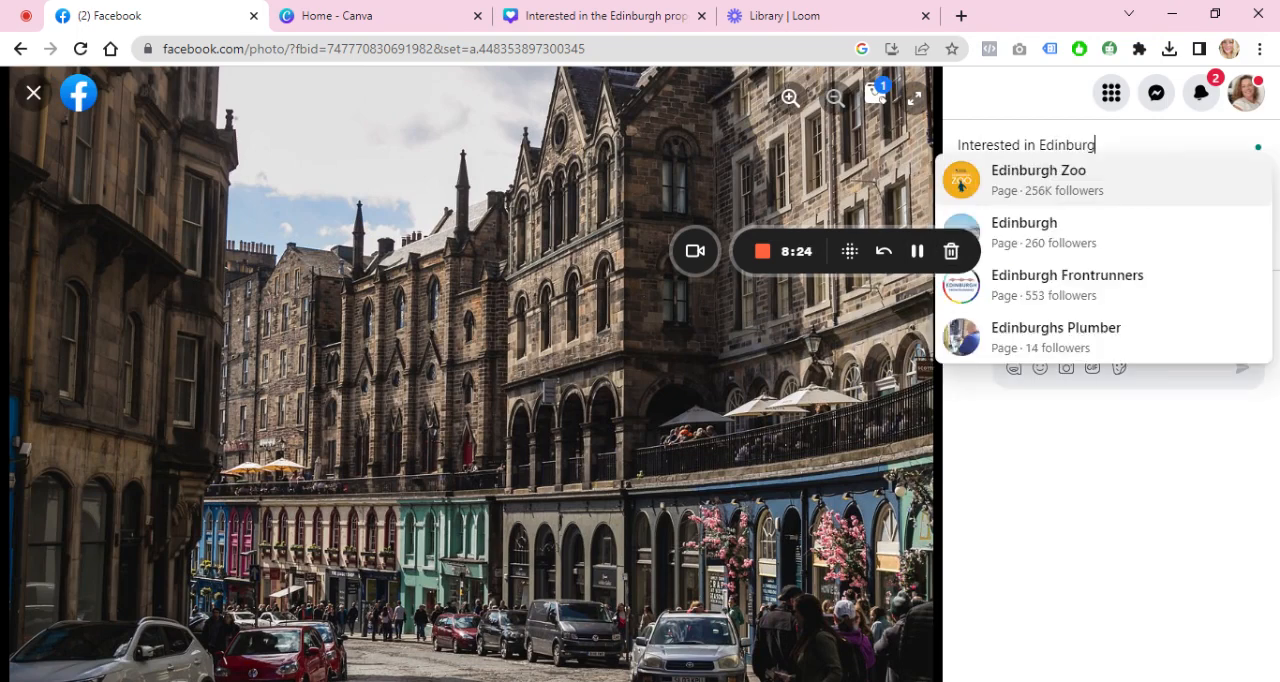
text(h property? For r)
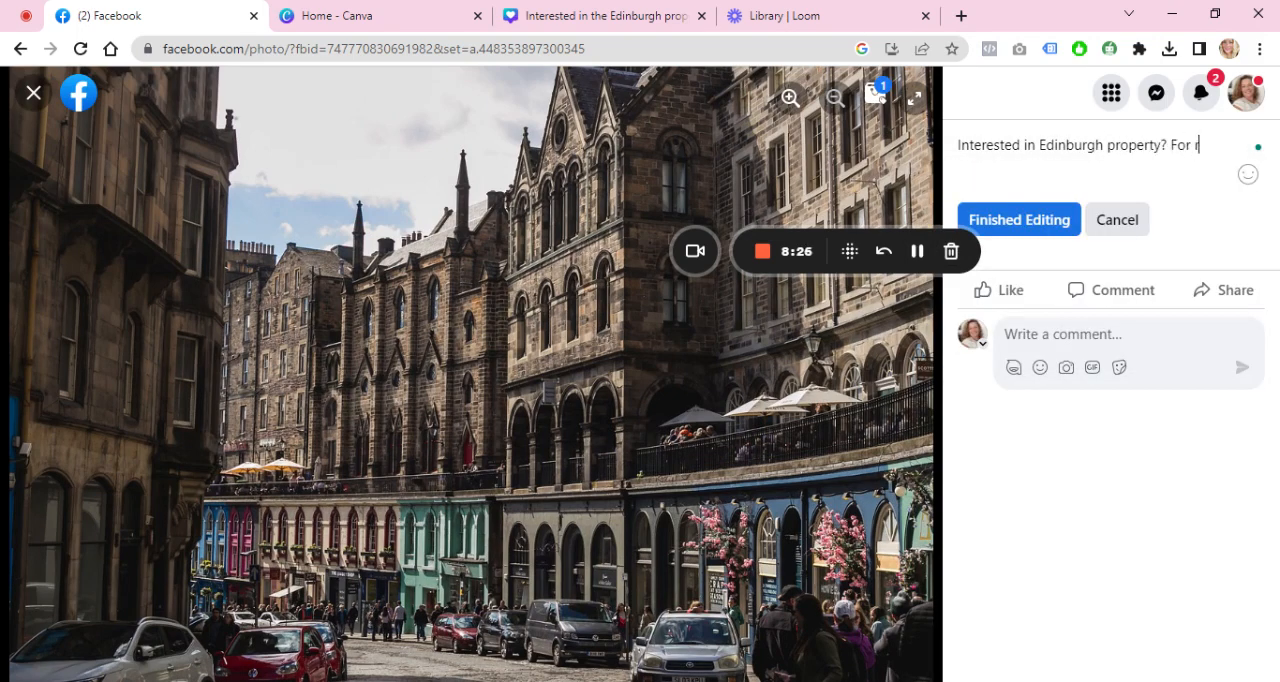
text(egular update)
text(s, vus)
key(BackSpace)
key(BackSpace)
text(i)
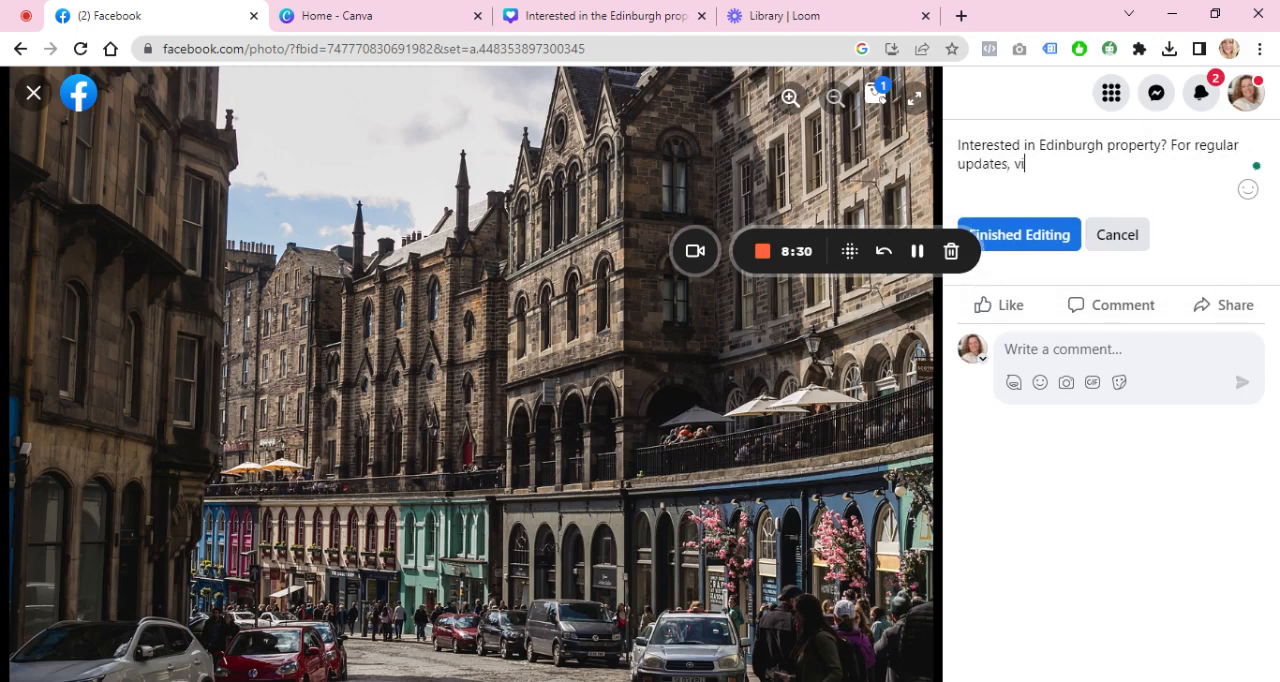
text(sit my website)
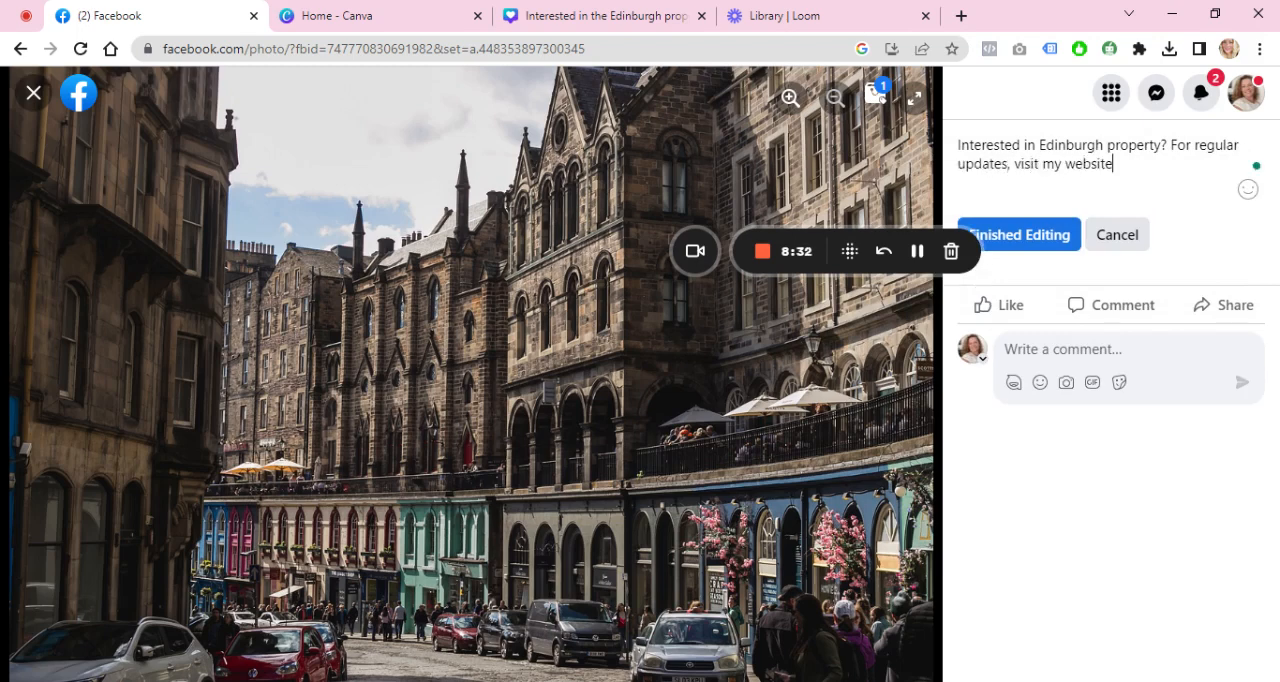
text( www.edinburgh.com)
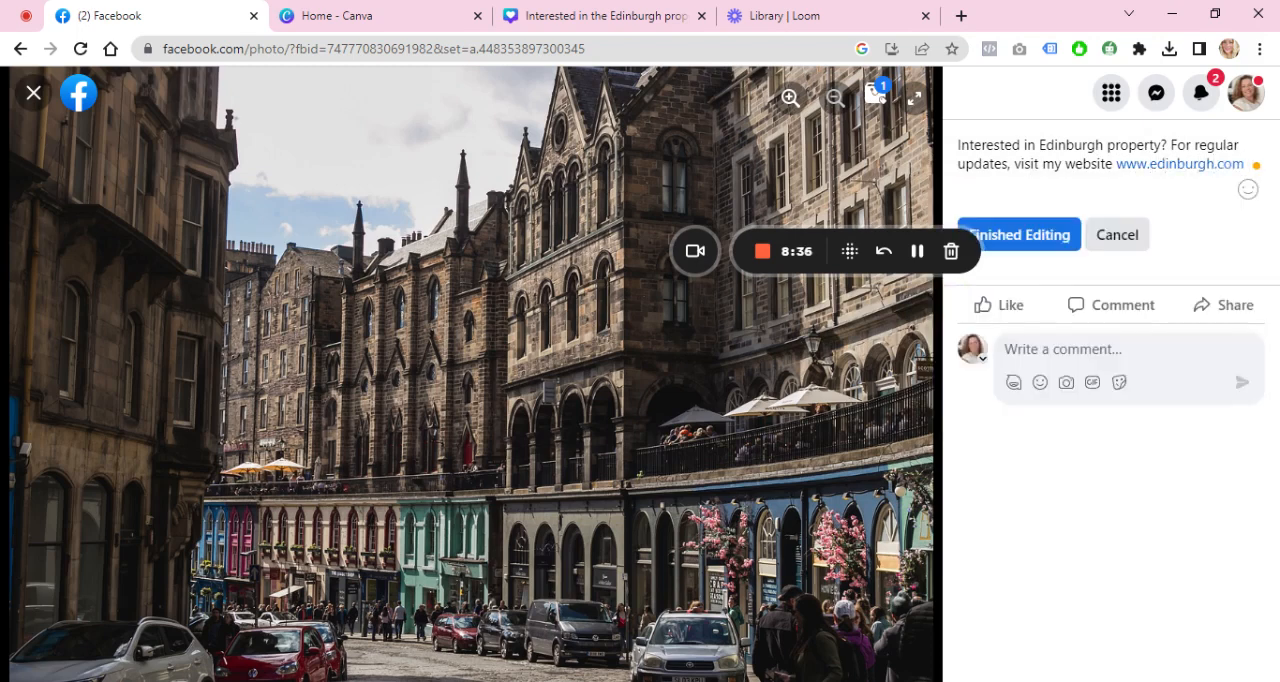
click(1050, 235)
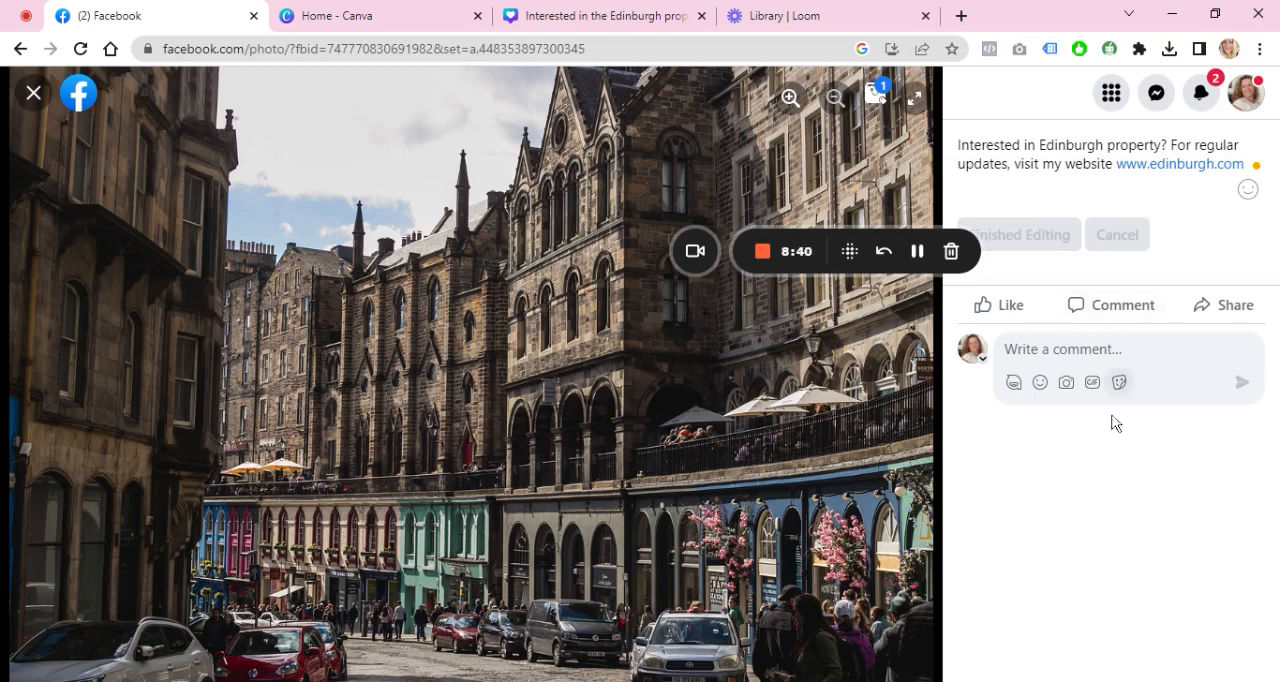